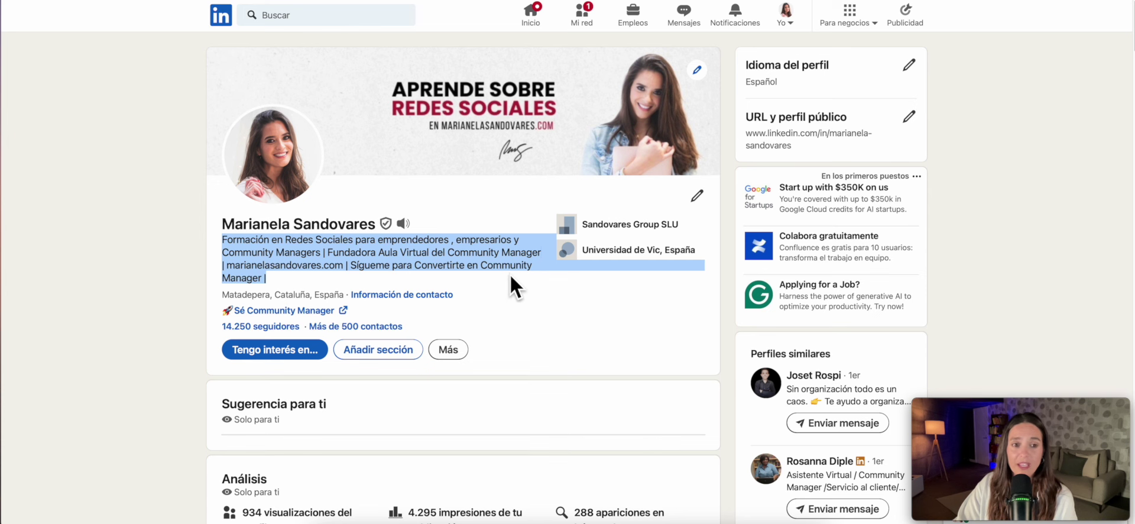
Open the home feed and look through the posts to see how authors' names and headlines appear
left_click(535, 22)
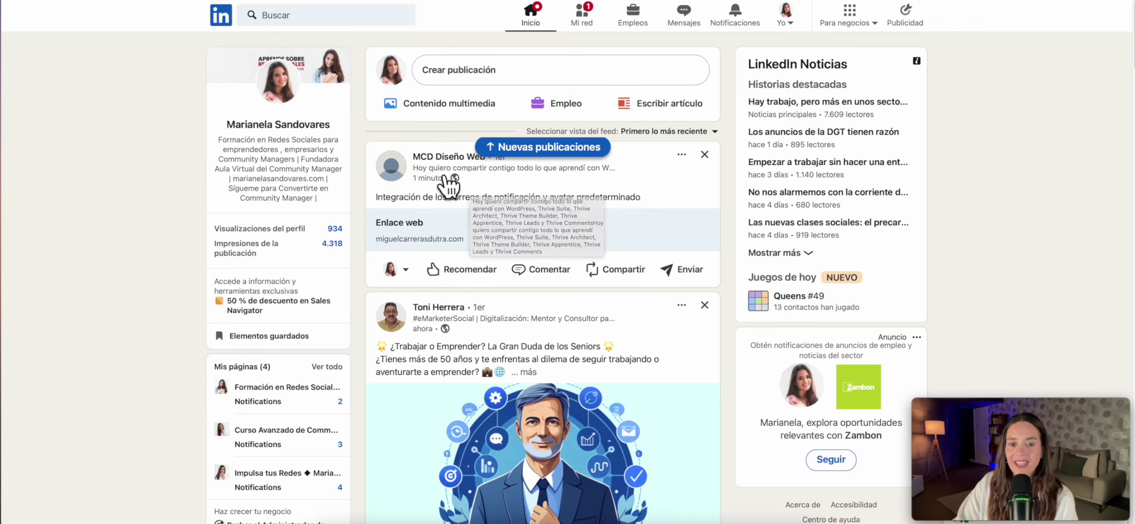
scroll(693, 201, "down", 4)
scroll(696, 211, "down", 8)
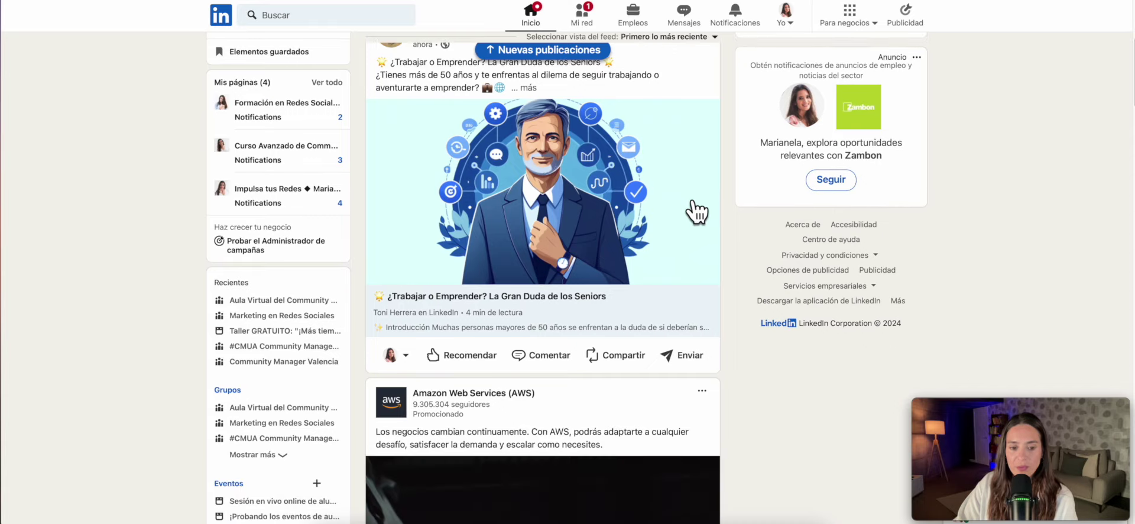
scroll(694, 213, "down", 10)
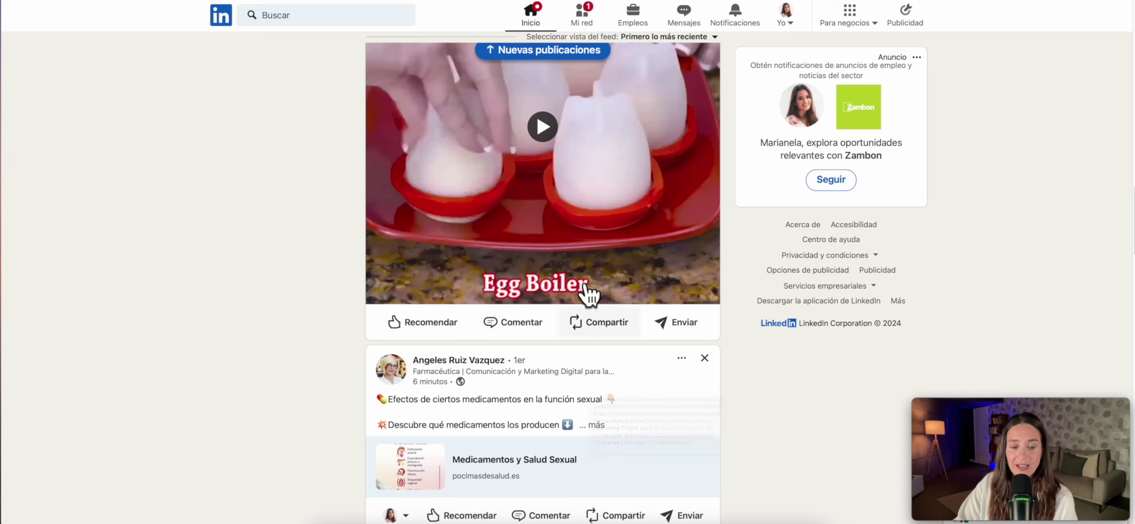
scroll(579, 289, "up", 8)
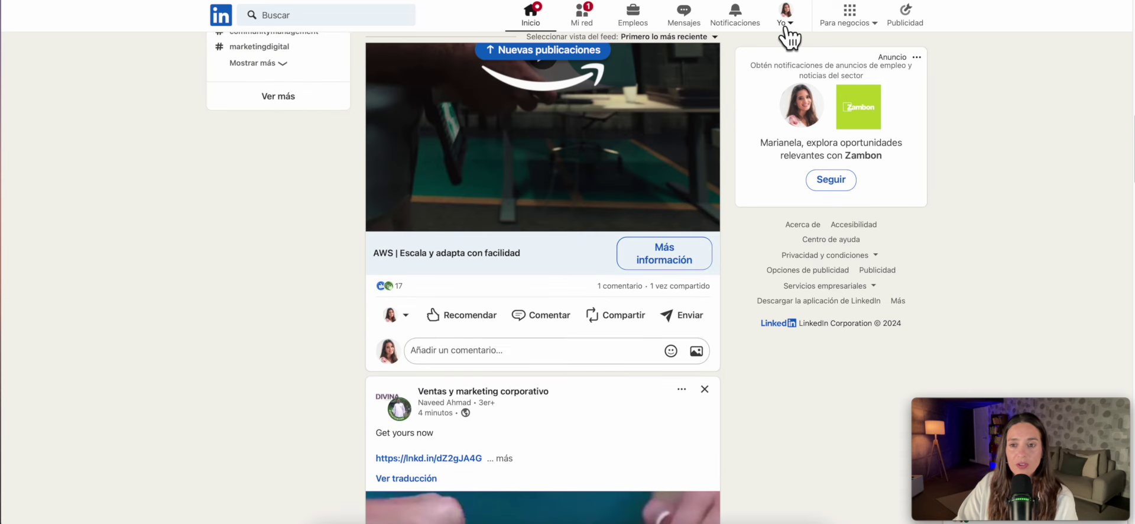
Open the introduction editor of your own profile and examine the name, pronoun and headline fields
left_click(785, 26)
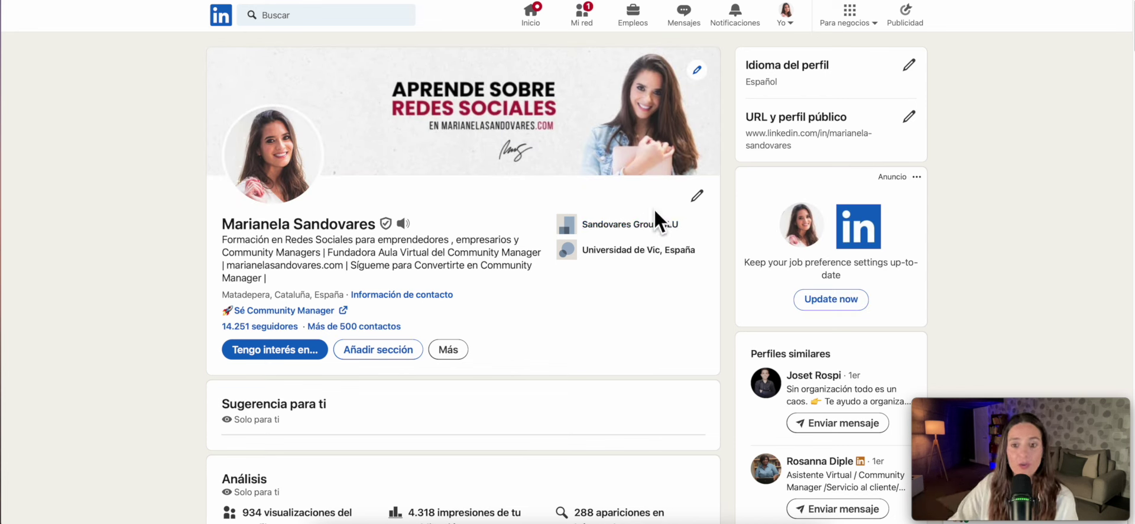
left_click(697, 197)
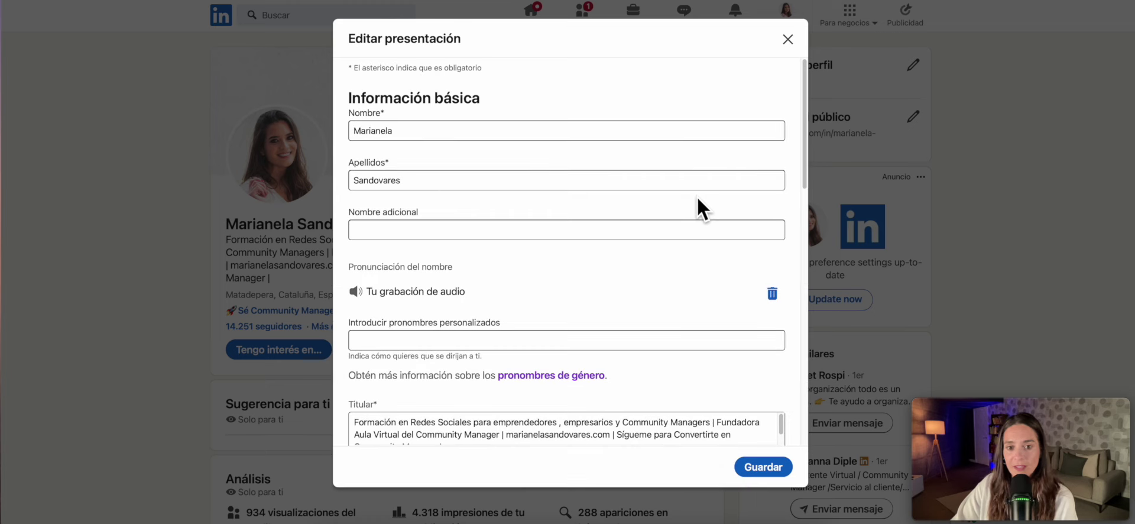
scroll(591, 278, "down", 3)
scroll(680, 249, "down", 1)
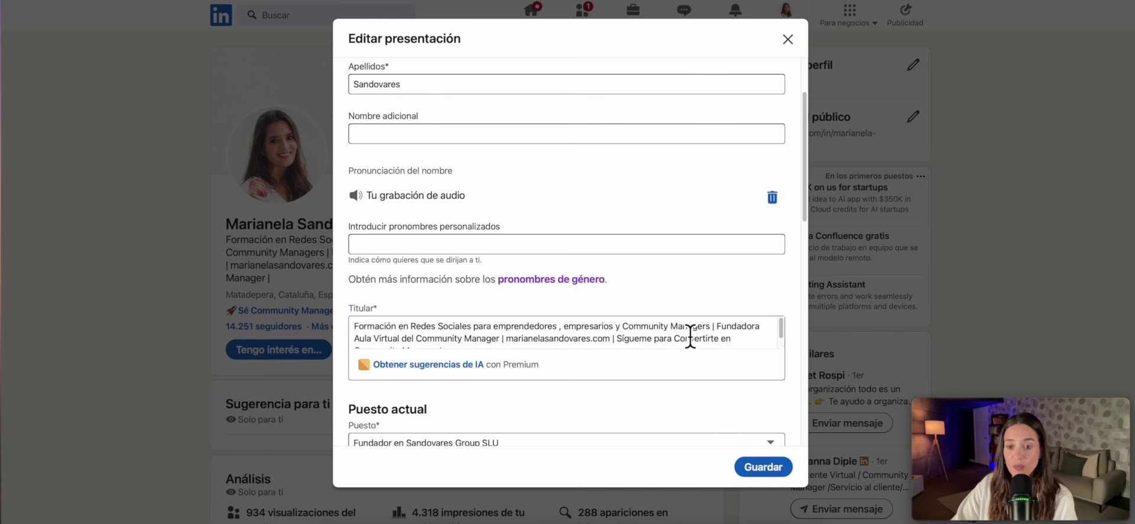
scroll(690, 337, "down", 1)
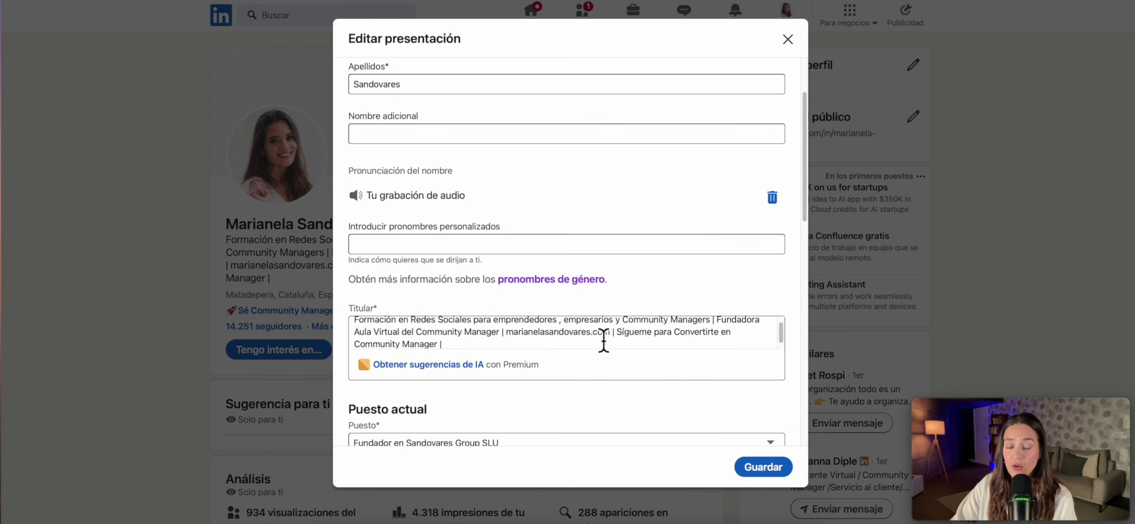
scroll(682, 344, "down", 2)
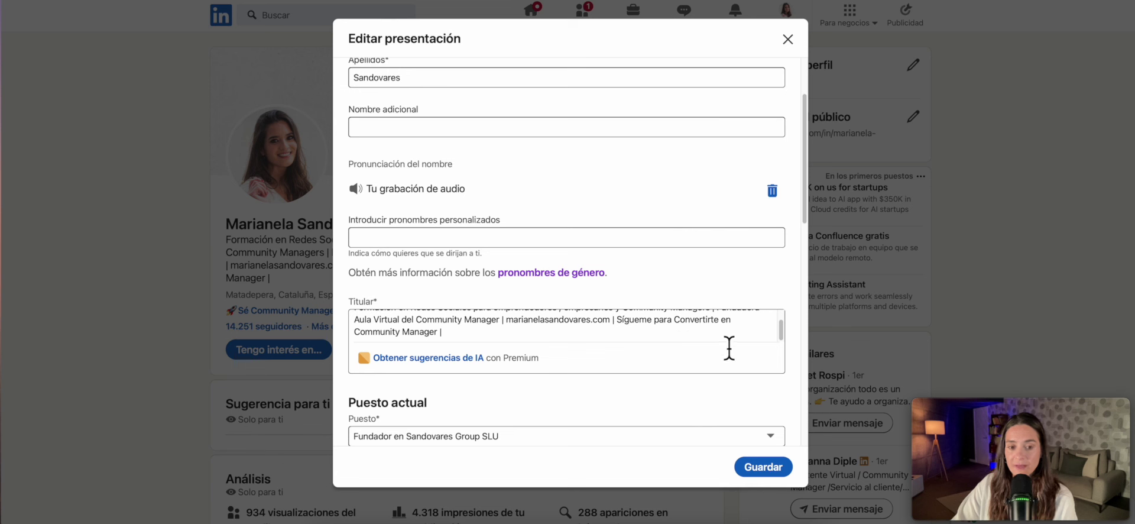
scroll(570, 344, "up", 1)
scroll(548, 347, "down", 1)
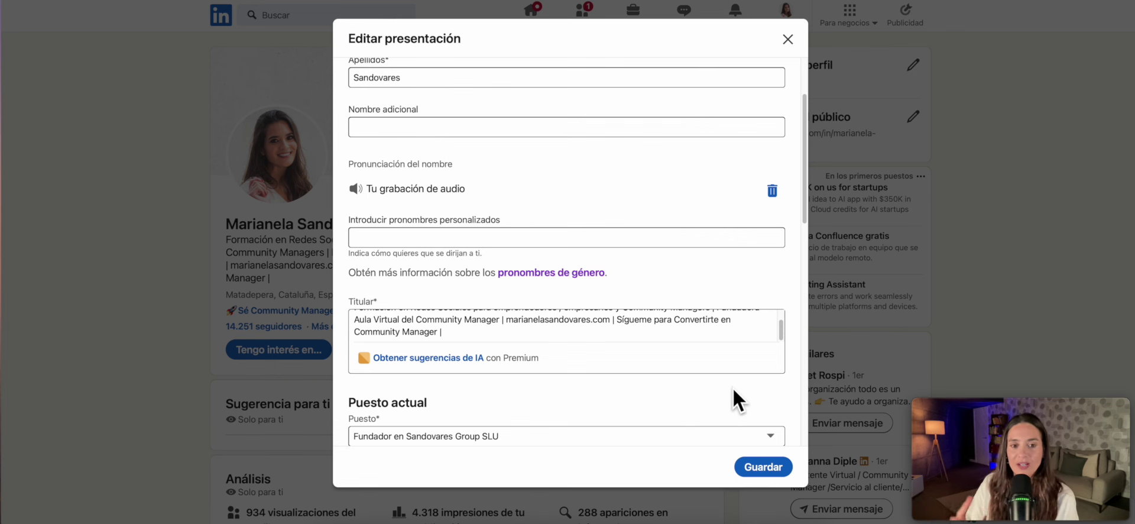
scroll(529, 370, "up", 1)
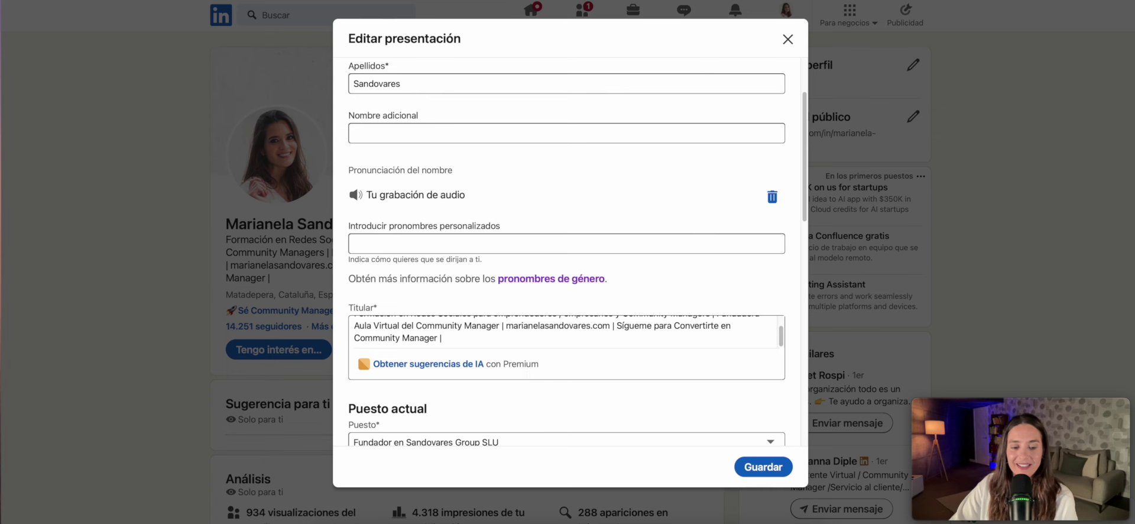
Look through the available current positions and choose "Fundador en Sandovares Group SLU"
scroll(699, 341, "down", 5)
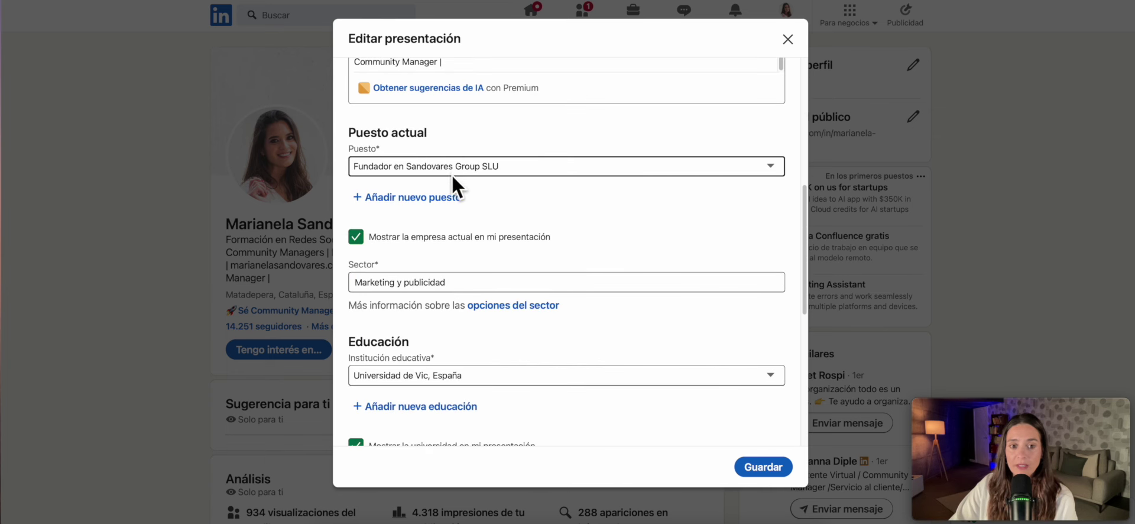
left_click(542, 167)
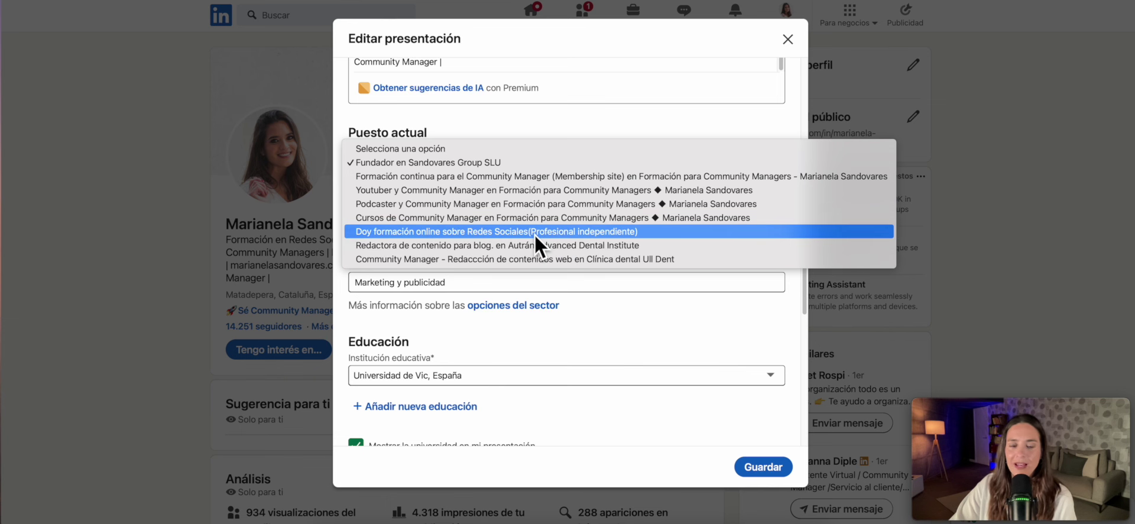
left_click(472, 161)
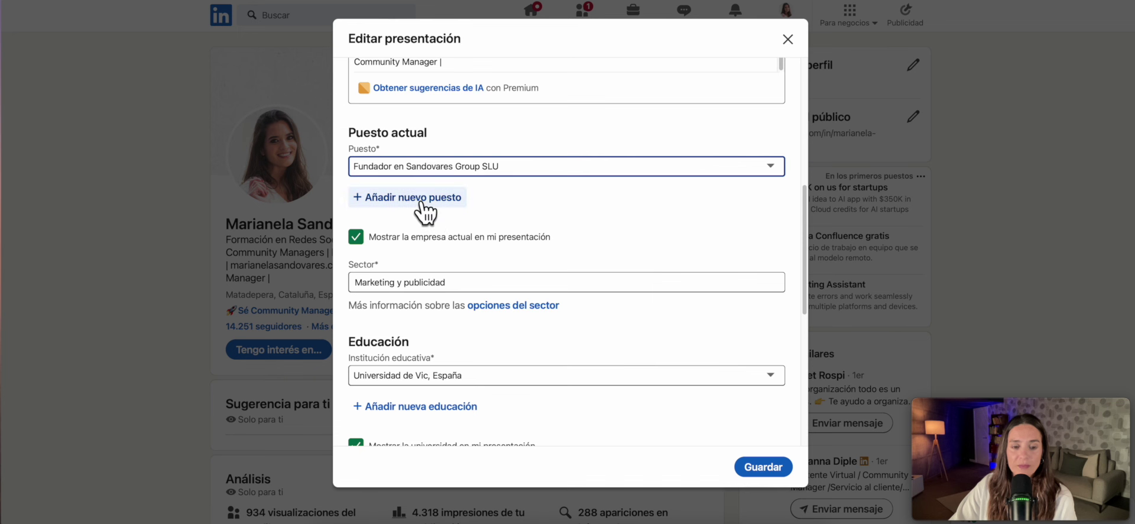
scroll(601, 206, "down", 1)
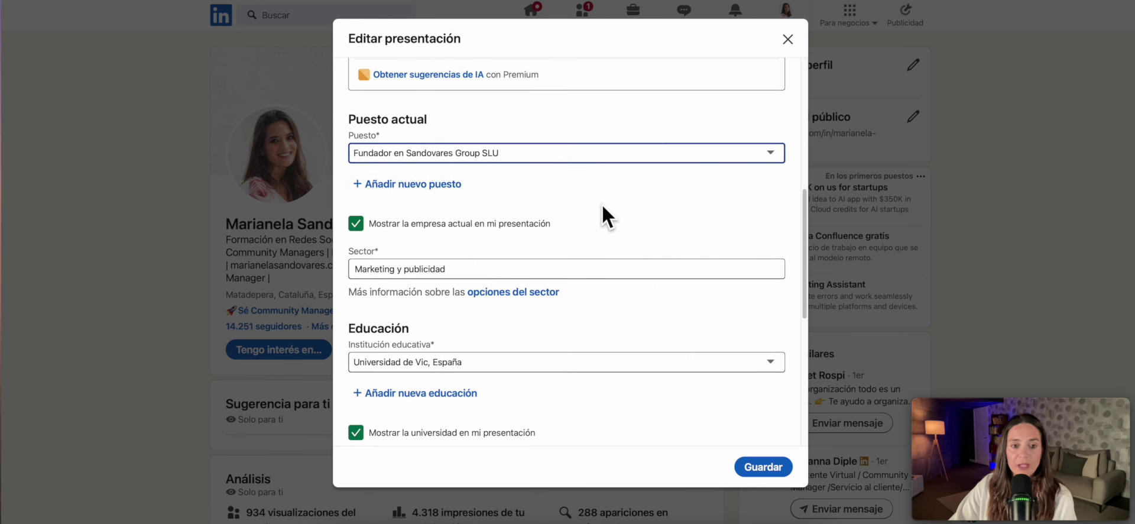
Switch the display of the current company in the introduction off and on again, and go to the sector field
left_click(544, 223)
left_click(543, 224)
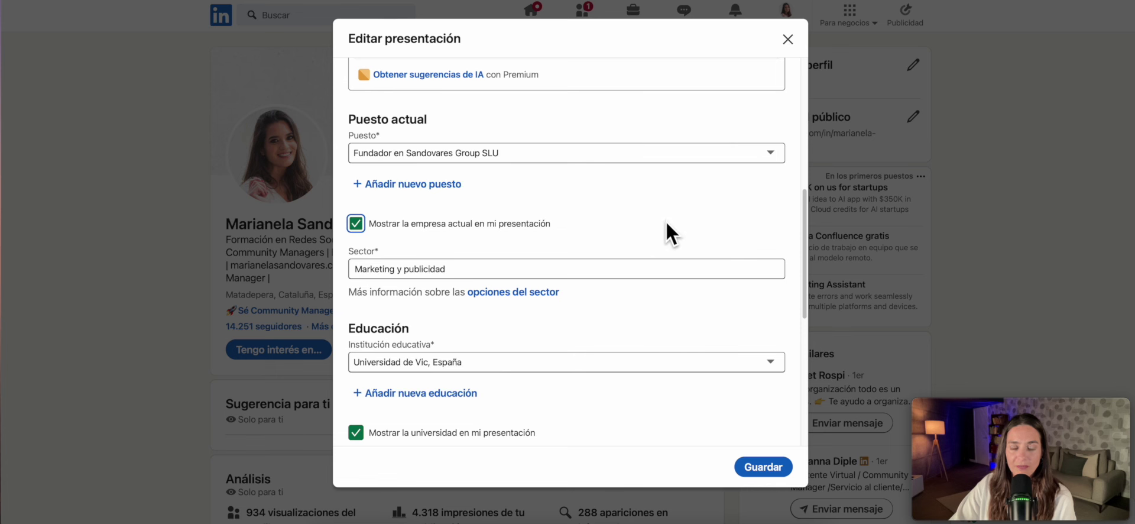
scroll(667, 232, "down", 2)
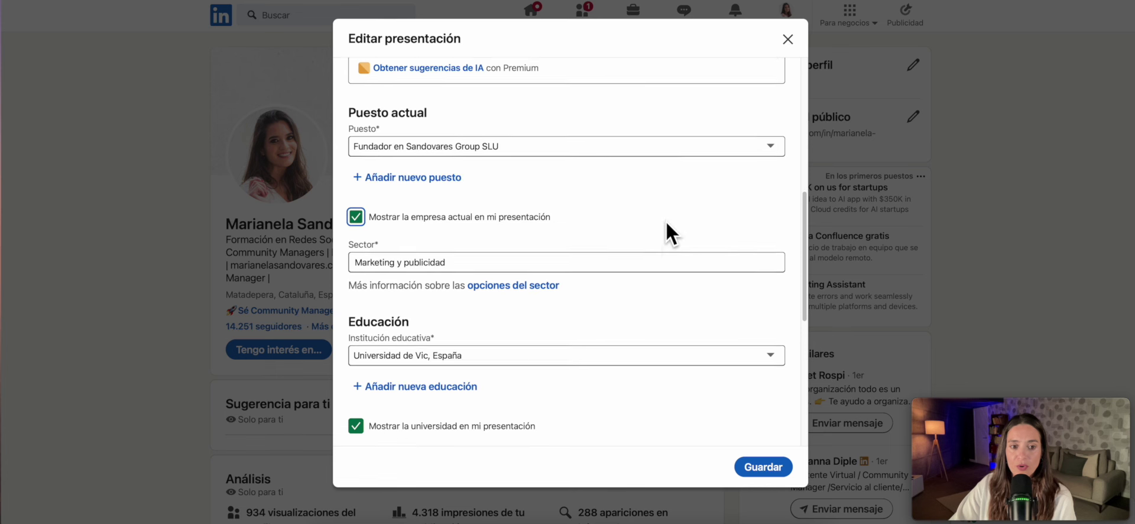
left_click(564, 257)
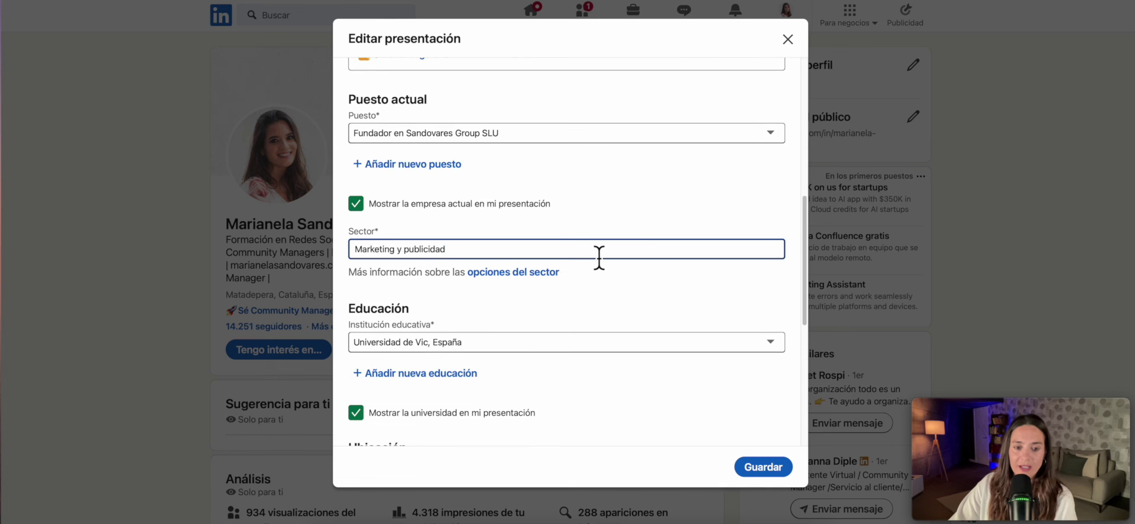
Try Universidad Nacional de Córdoba as the institution shown in the introduction, and close the editor discarding the changes
scroll(599, 257, "down", 5)
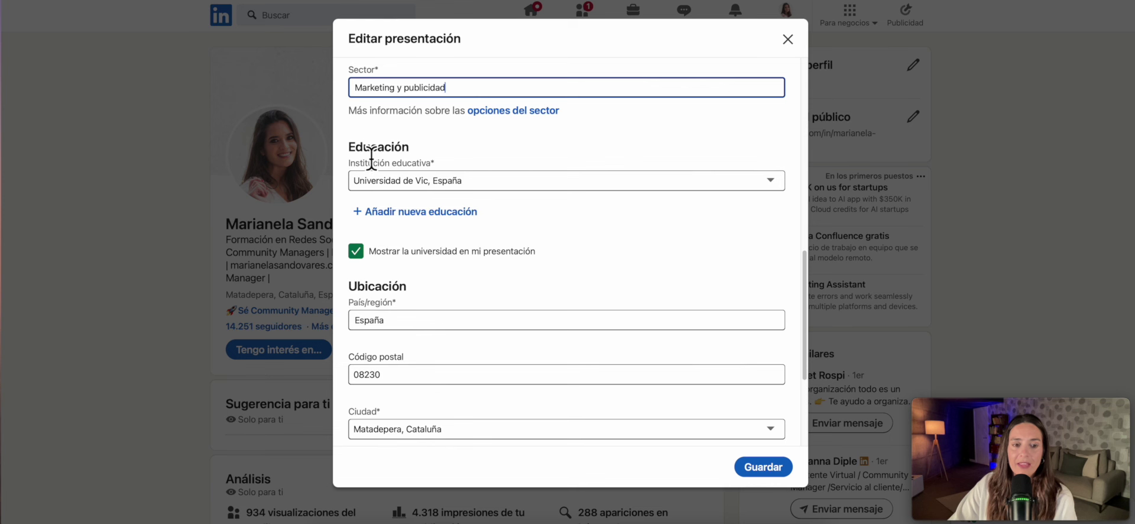
left_click(512, 181)
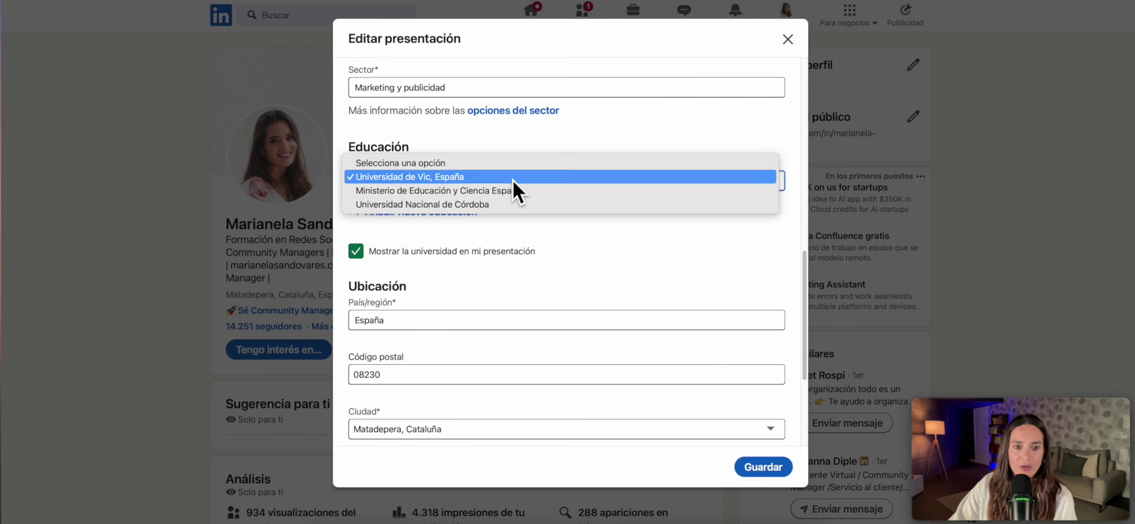
left_click(468, 204)
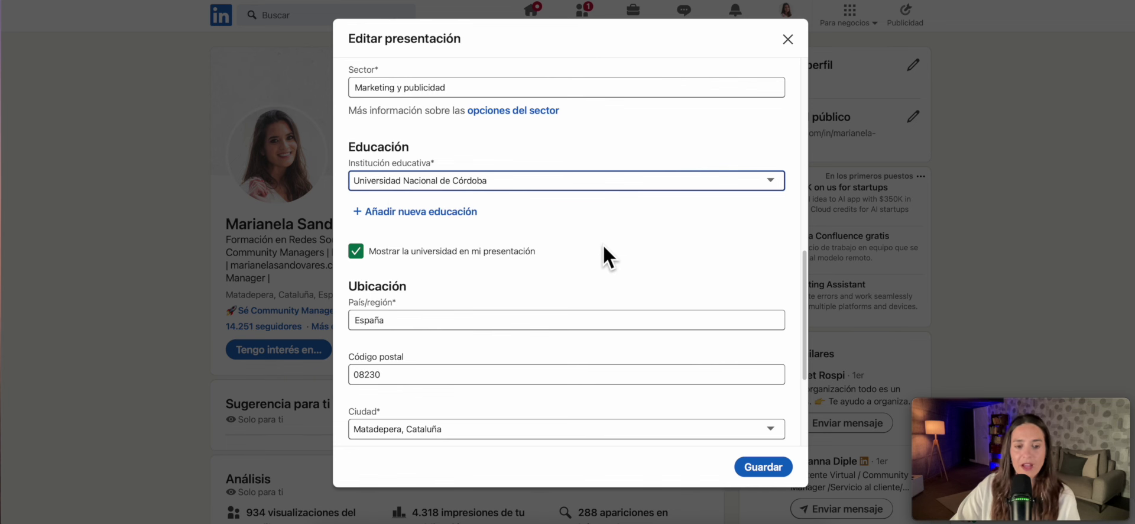
scroll(604, 244, "down", 1)
scroll(604, 243, "up", 2)
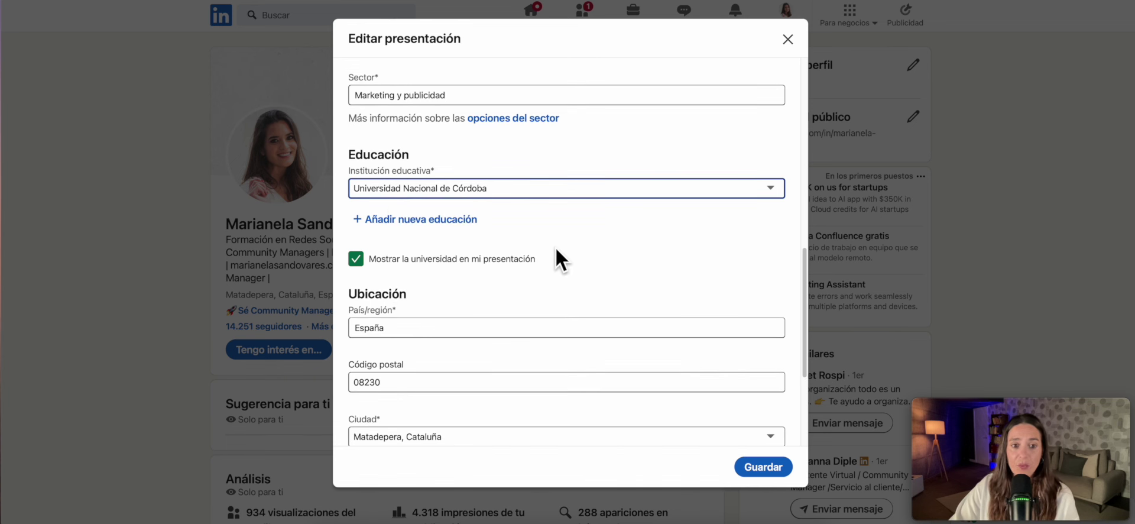
left_click(358, 258)
scroll(460, 266, "up", 2)
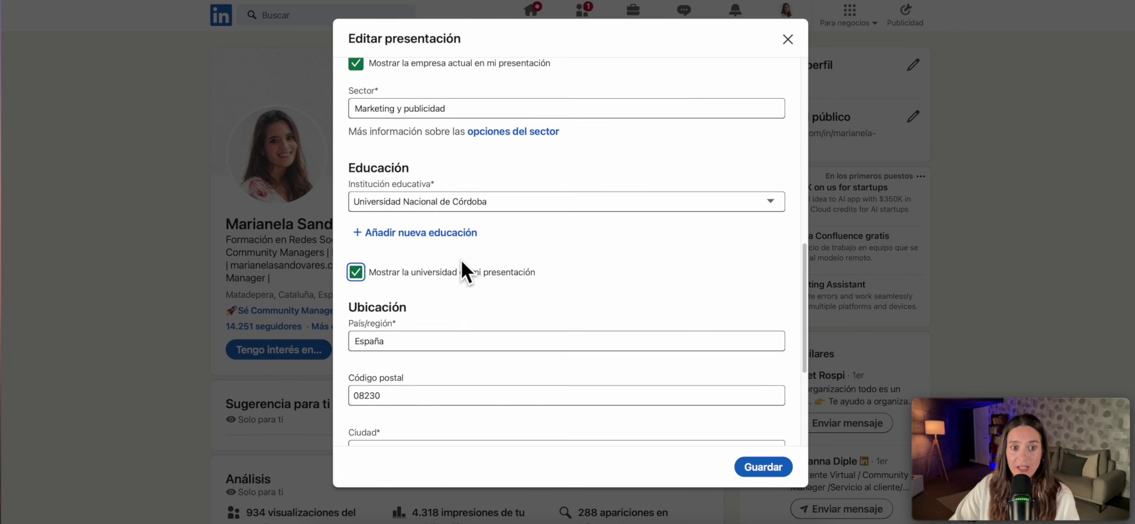
scroll(608, 248, "down", 10)
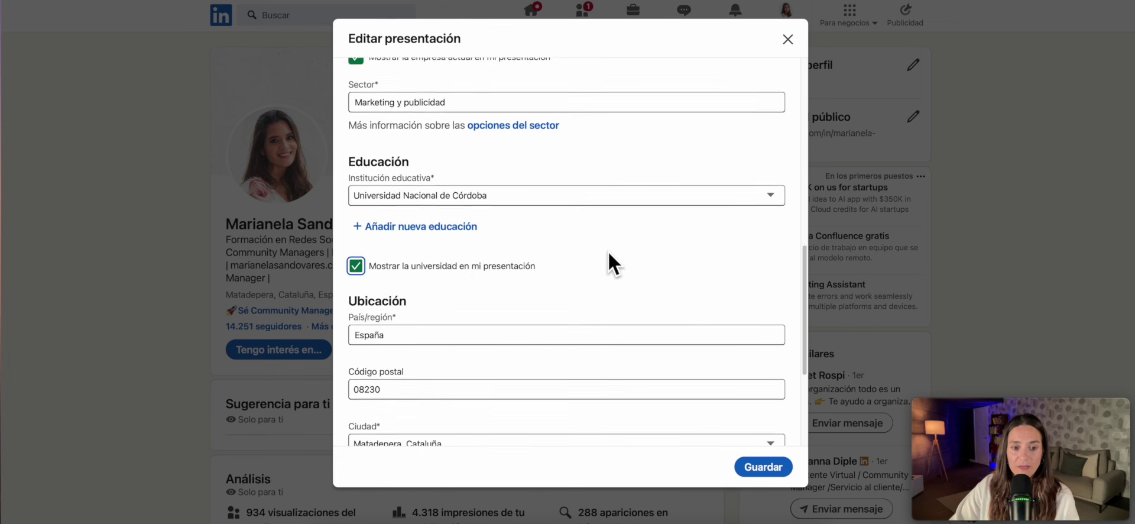
left_click(787, 40)
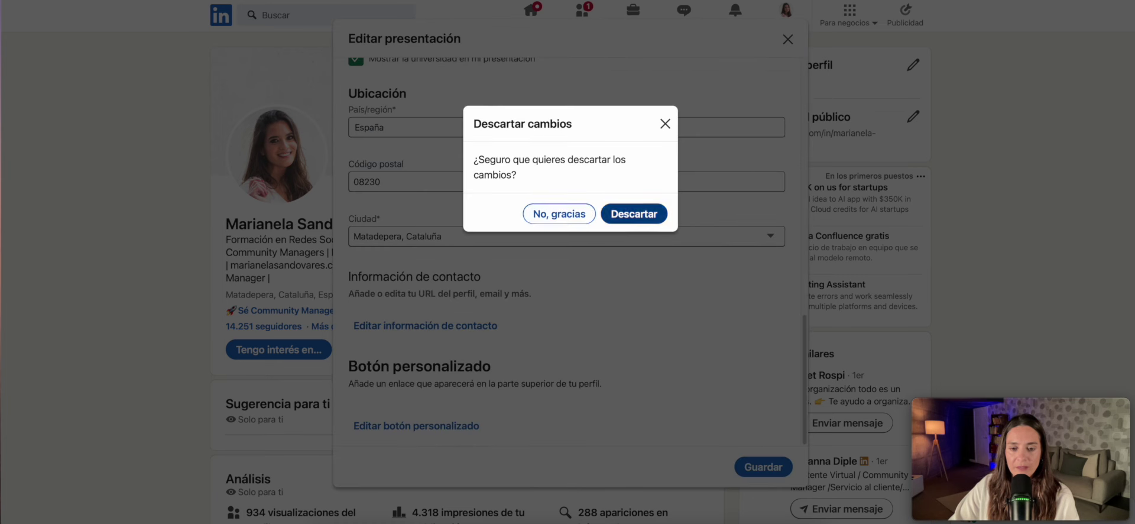
left_click(633, 214)
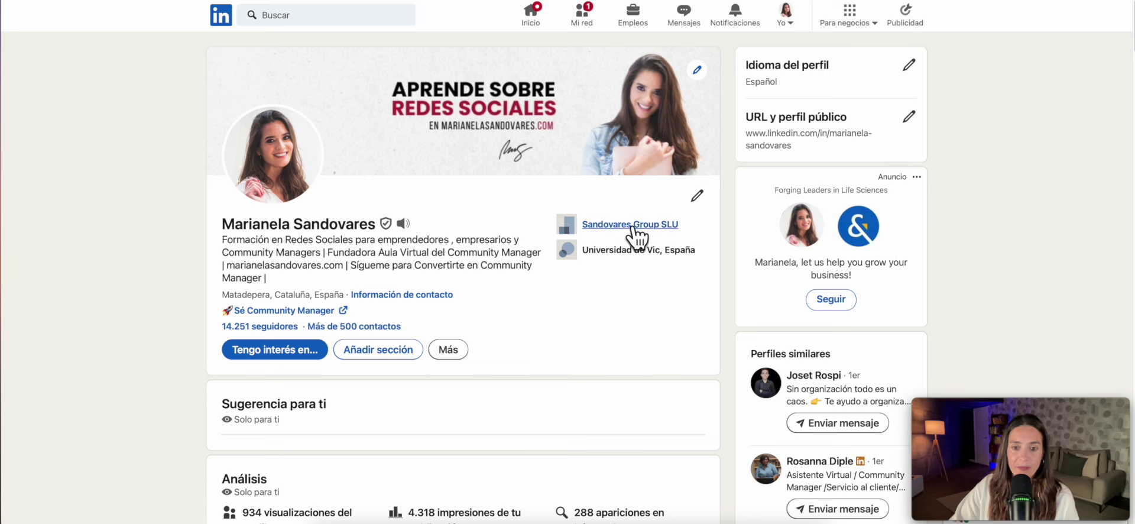
Reopen the introduction editor and review the location, contact information and custom button sections
left_click(696, 195)
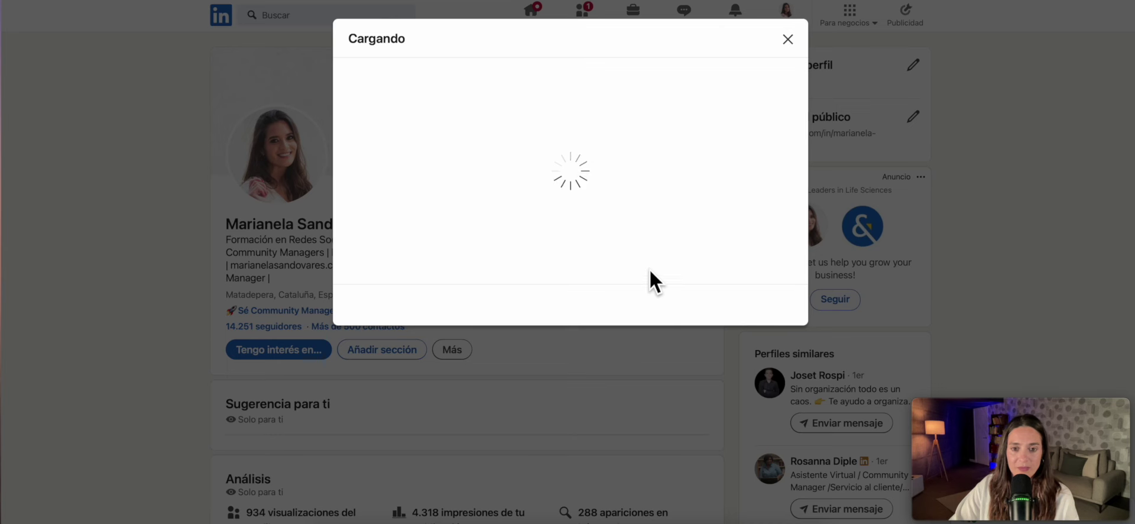
scroll(648, 267, "down", 10)
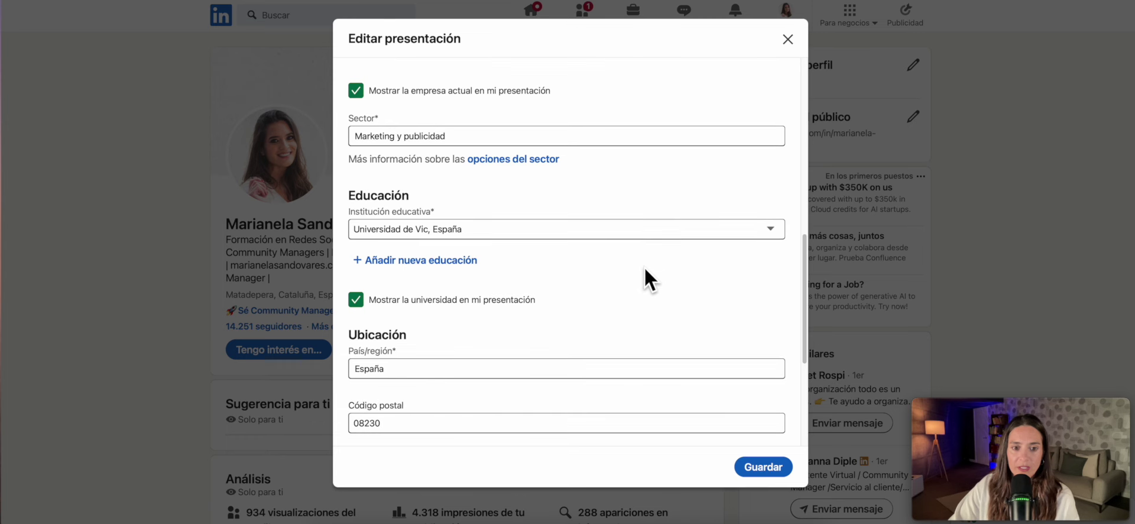
scroll(567, 267, "down", 3)
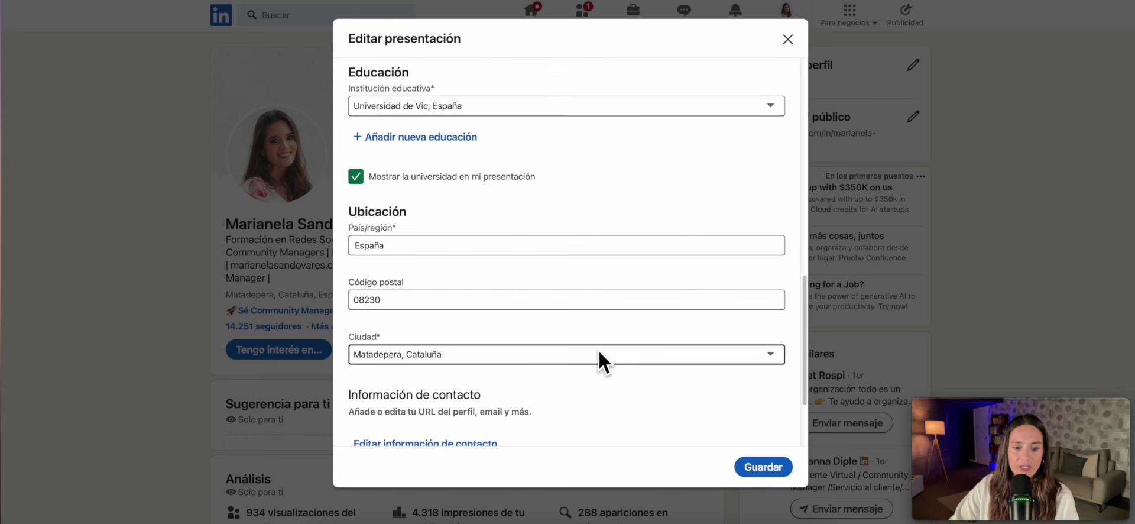
scroll(615, 331, "down", 2)
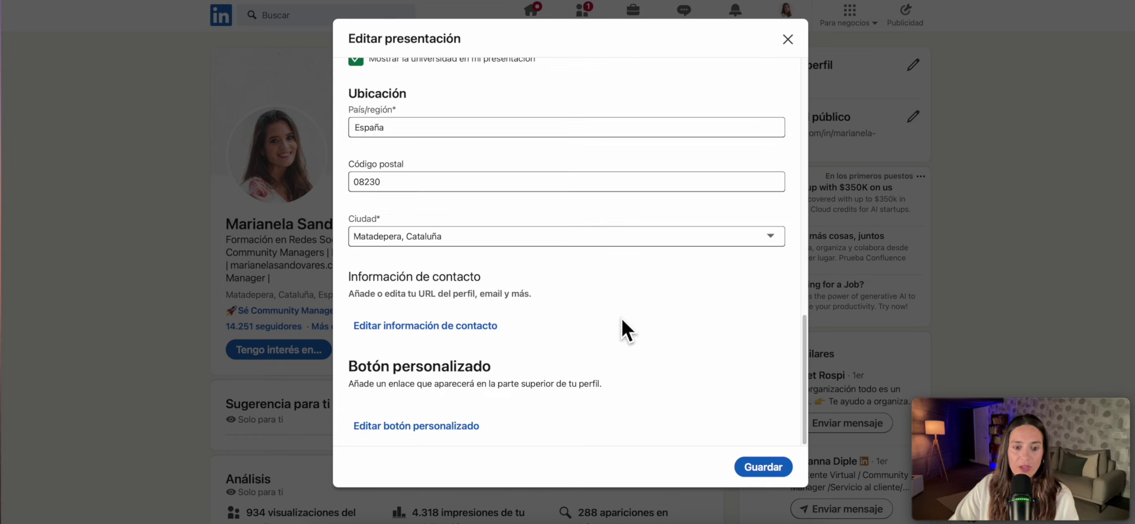
Open the contact information for editing, review the email, phone, address, birthday and website fields, and close it without changes
left_click(437, 326)
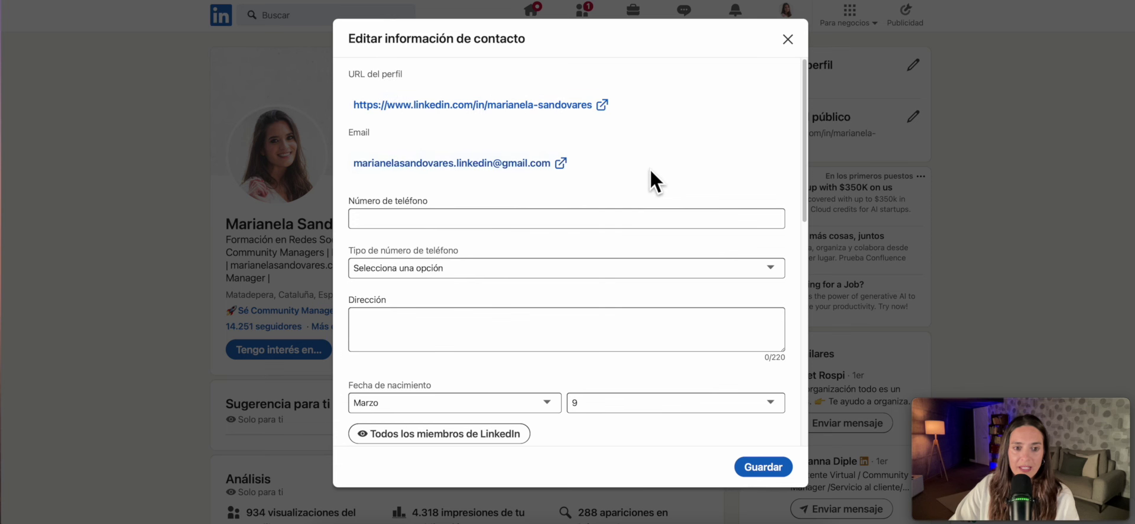
scroll(649, 168, "down", 3)
scroll(482, 180, "up", 1)
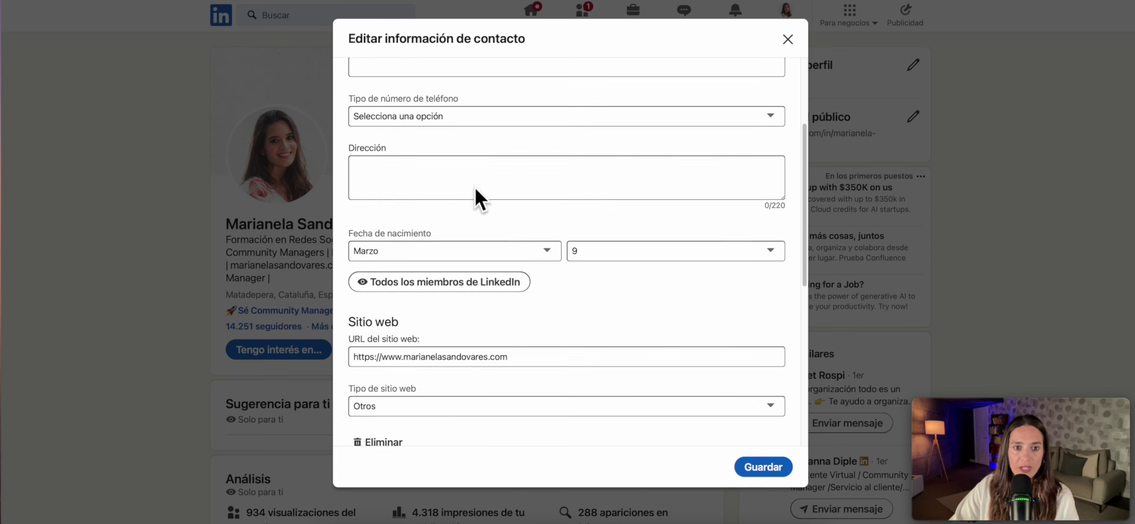
scroll(517, 294, "down", 7)
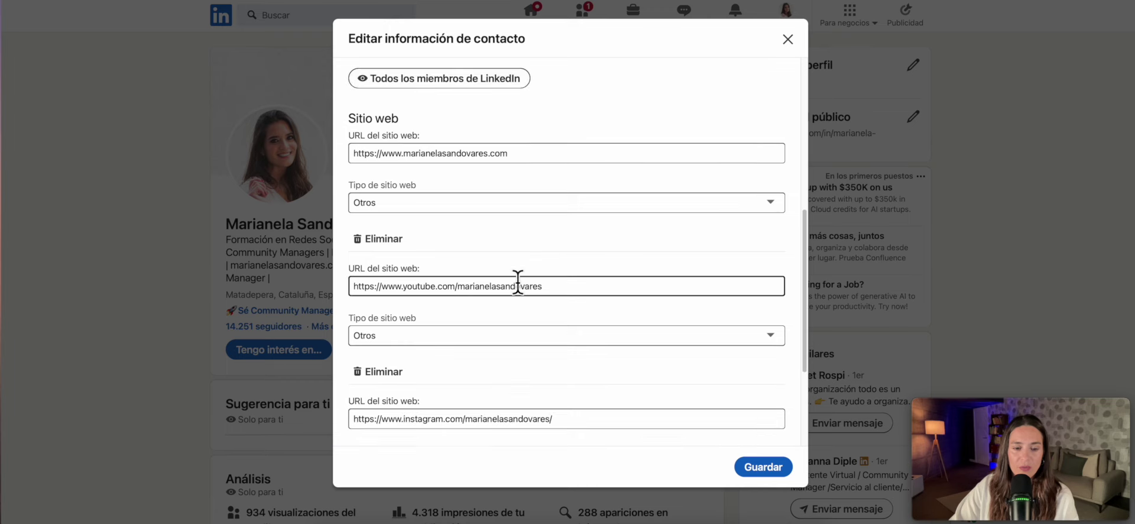
left_click(787, 40)
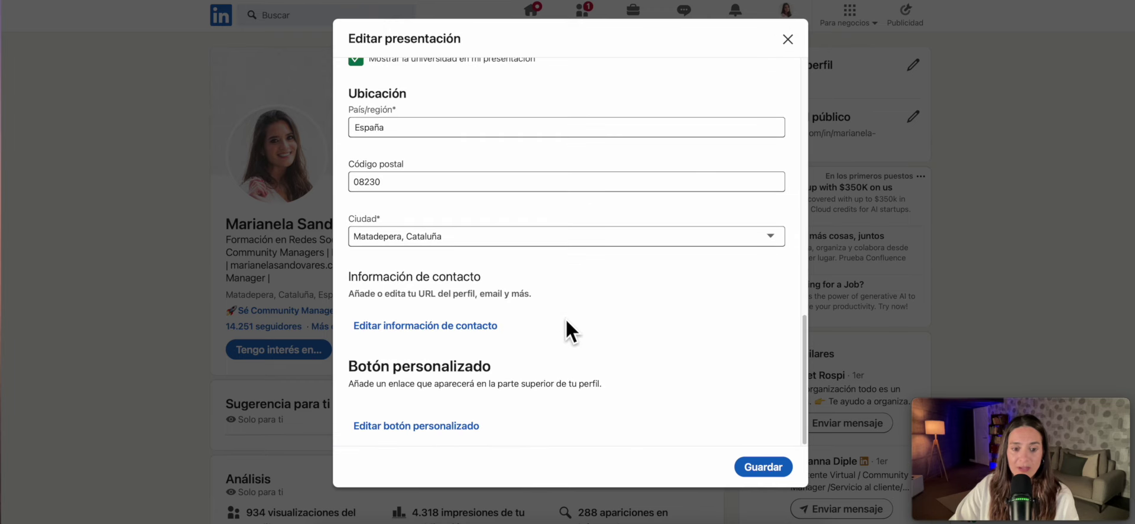
Open the custom button settings to review the Ninguna and Enlace options, and close them and the introduction editor without changes
left_click(407, 426)
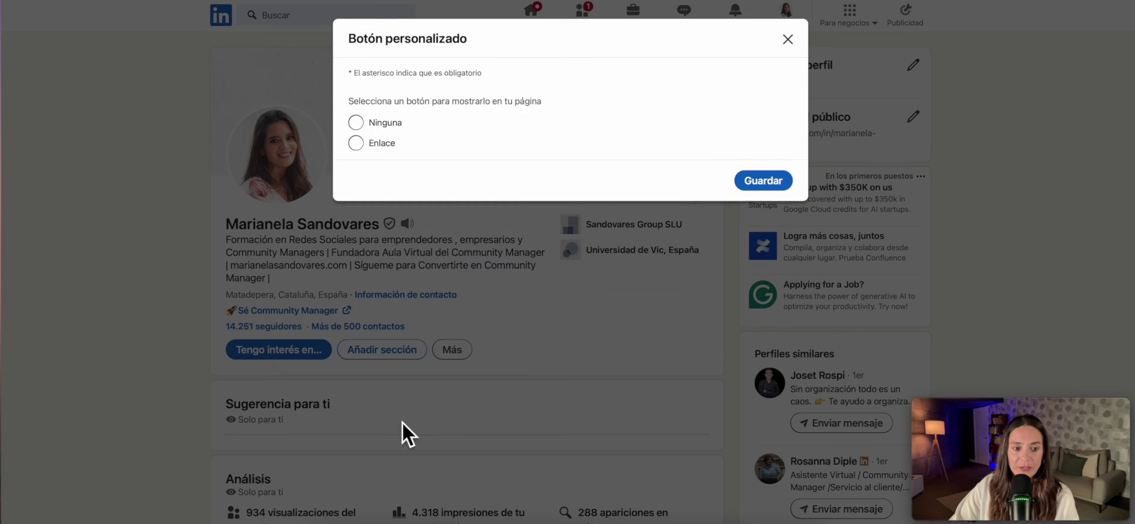
left_click(787, 40)
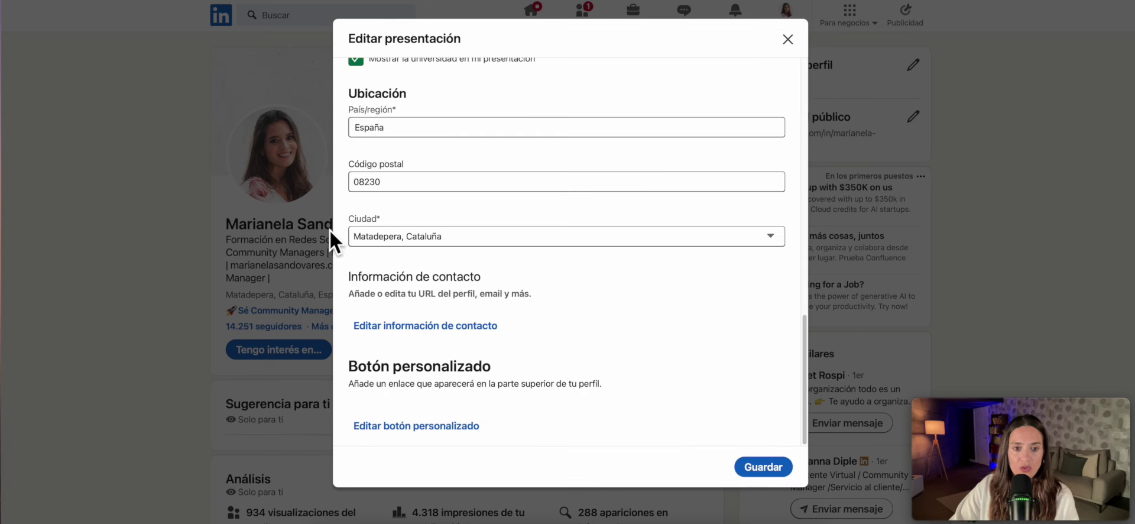
left_click(787, 39)
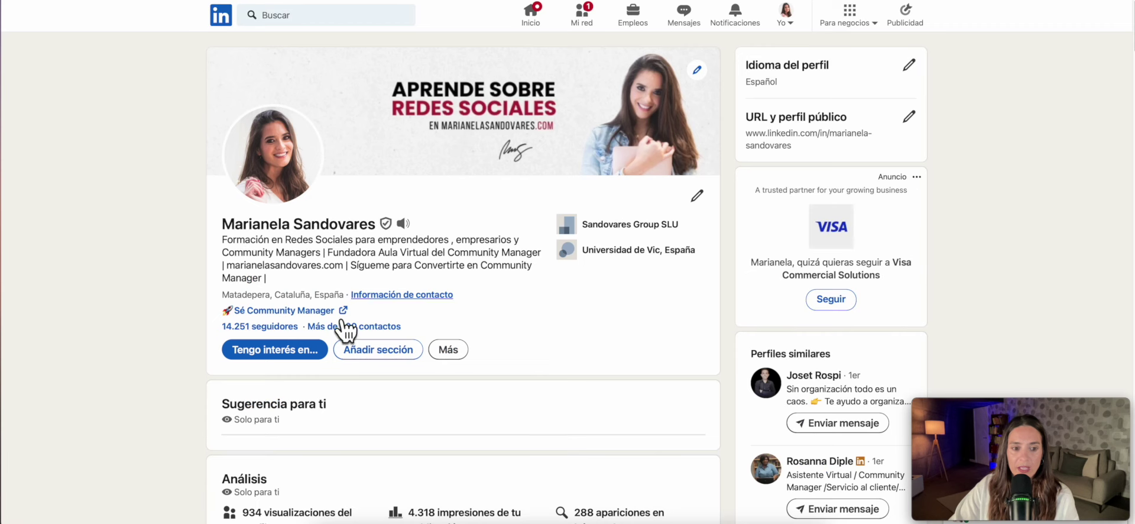
Open the profile's "Sé Community Manager" link and look through the linked web page
left_click(320, 312)
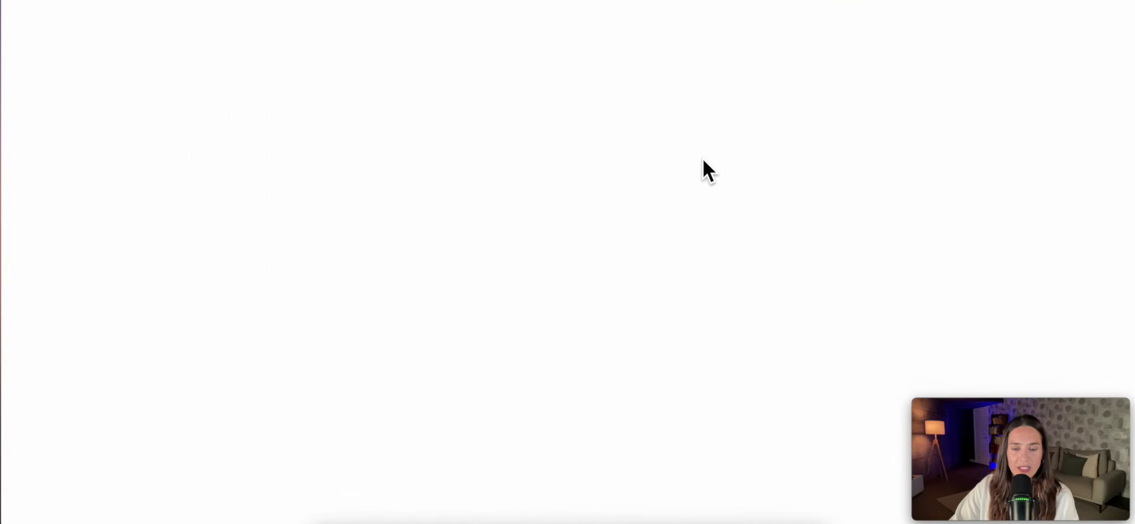
scroll(694, 240, "down", 15)
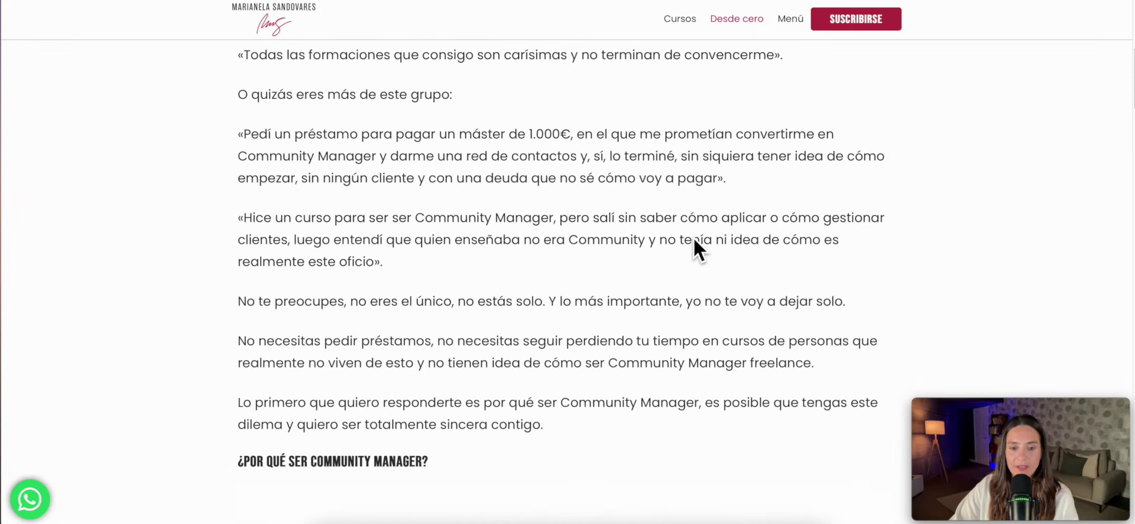
scroll(693, 234, "down", 2)
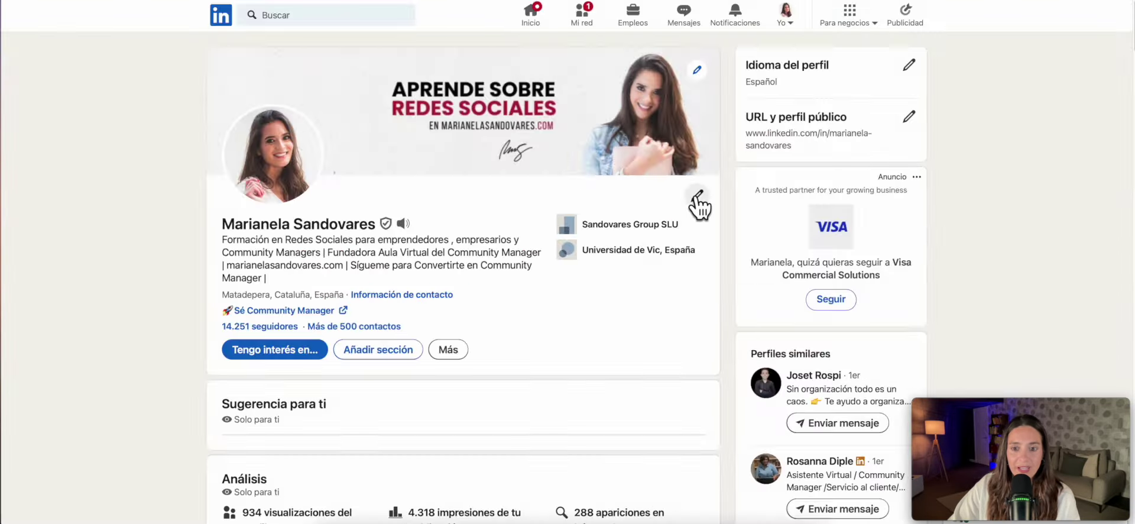
Reopen the introduction editor, review it down to the custom button section, and close it without changes
left_click(701, 203)
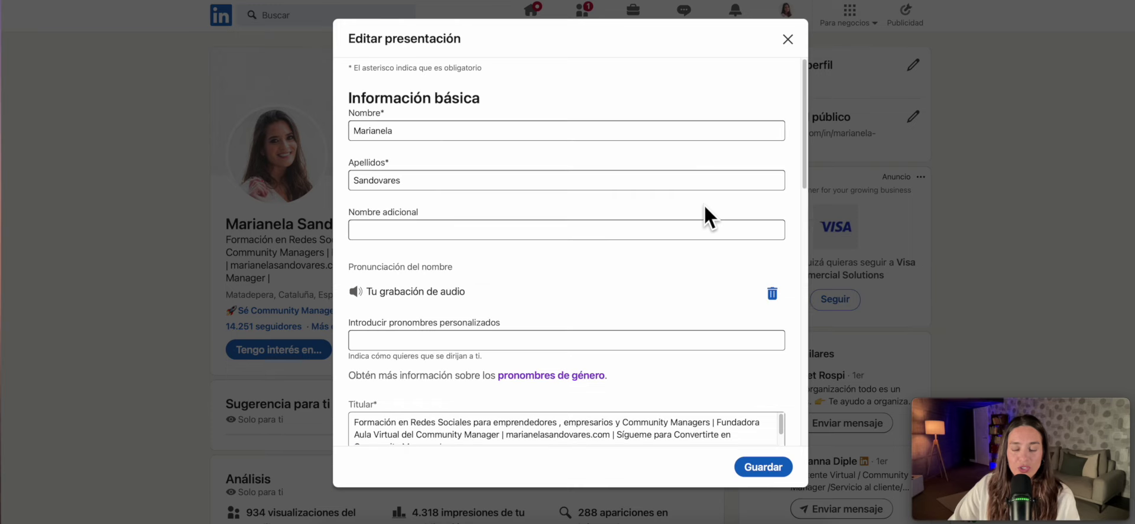
scroll(705, 207, "down", 3)
scroll(704, 207, "down", 5)
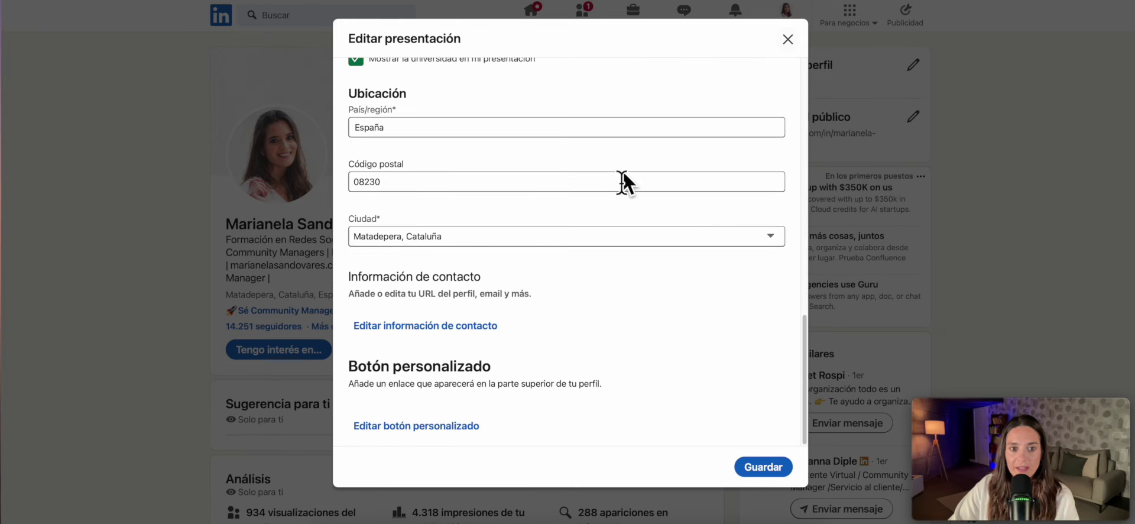
scroll(621, 179, "up", 5)
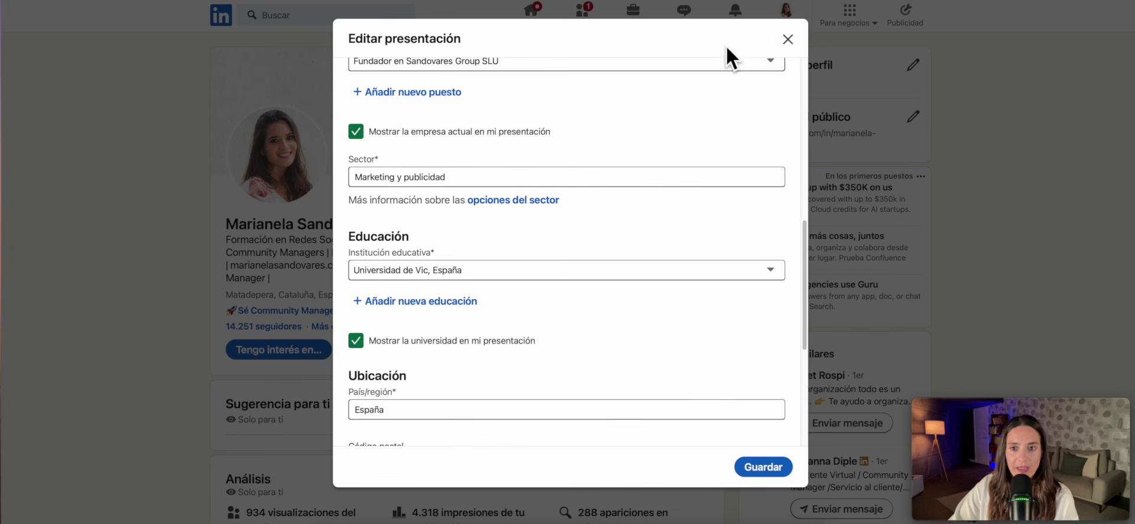
left_click(787, 39)
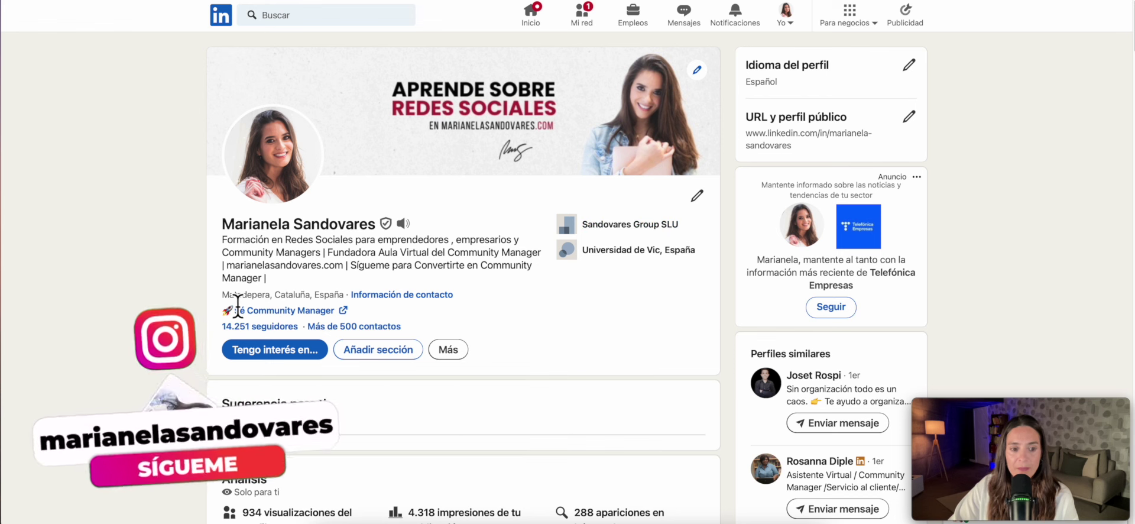
Highlight the location line under the profile headline to point it out, and clear the selection
left_click_drag(222, 295, 345, 296)
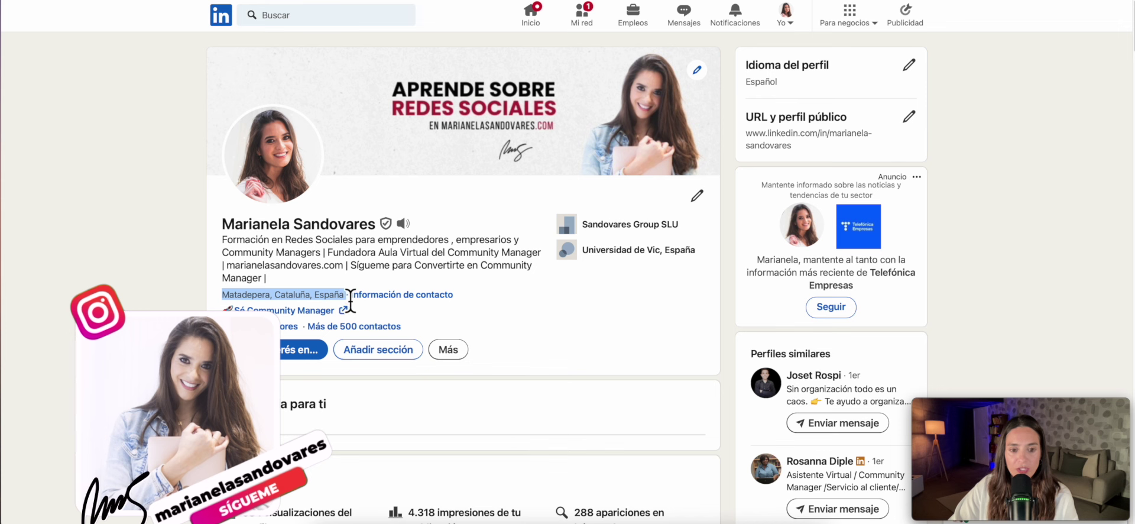
scroll(591, 298, "down", 1)
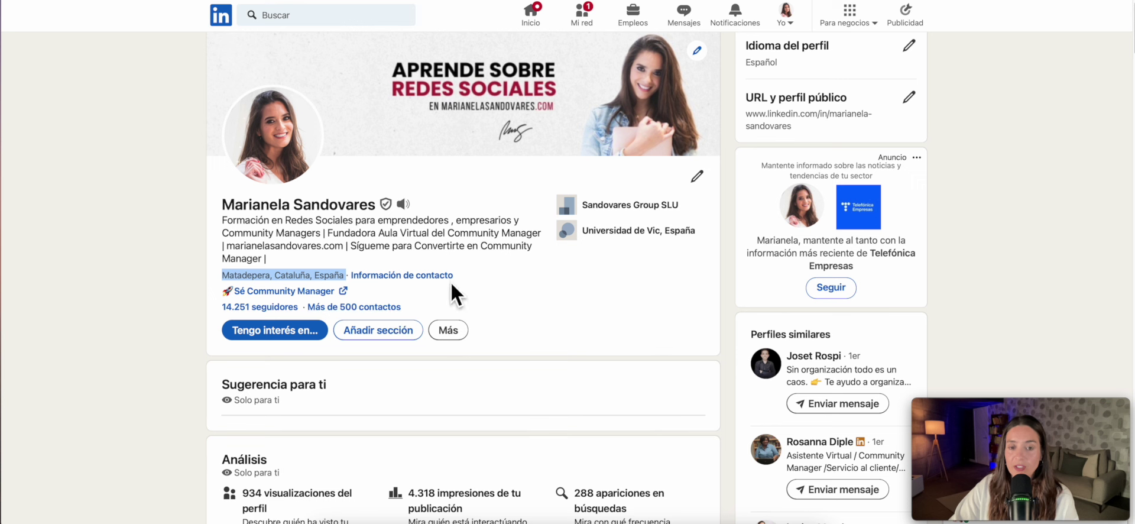
left_click(526, 299)
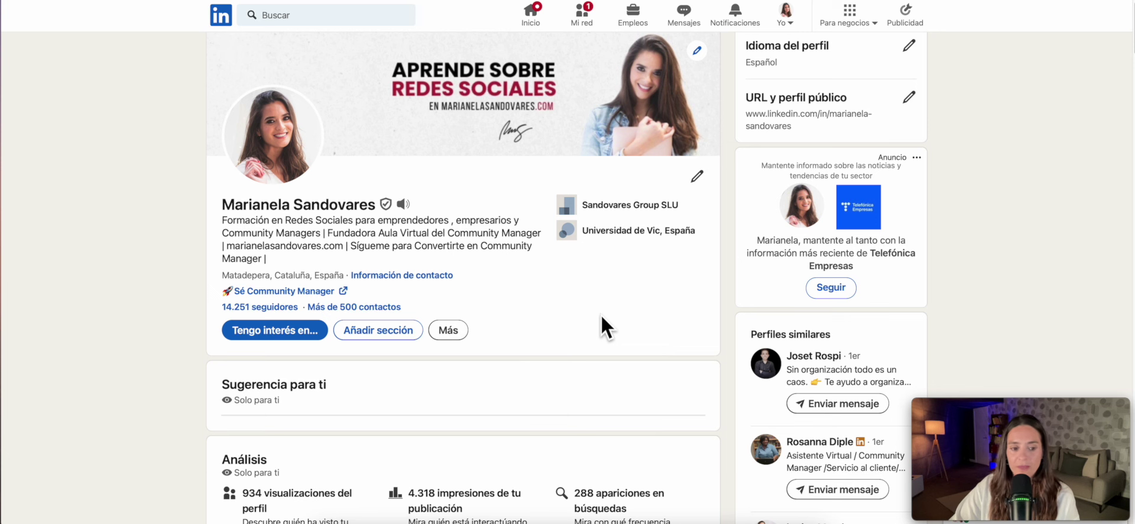
Review the Sugerencia para ti, Análisis and Recursos sections of the profile, highlighting the Análisis heading
scroll(601, 317, "down", 2)
scroll(601, 314, "down", 3)
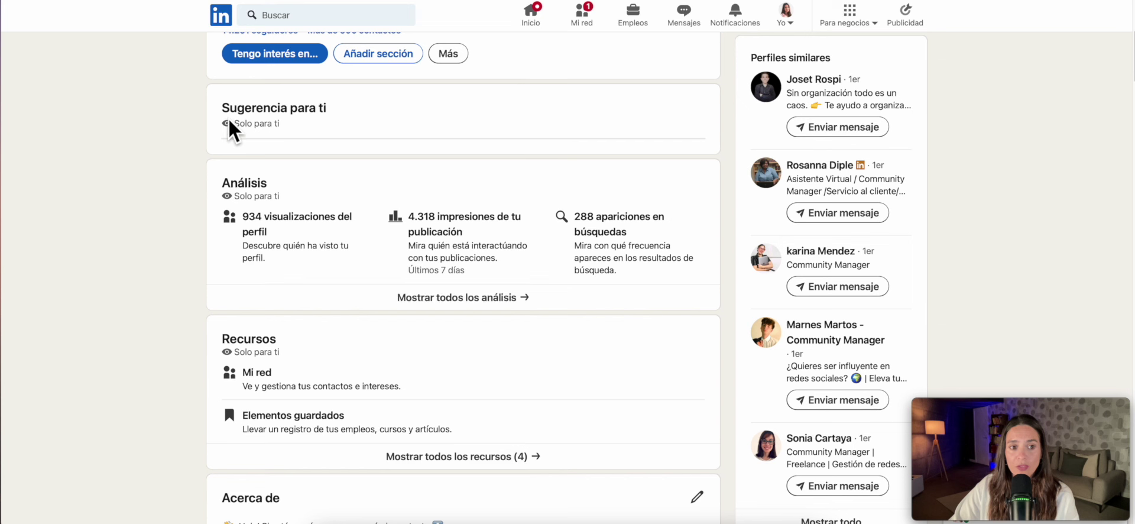
left_click_drag(231, 183, 304, 185)
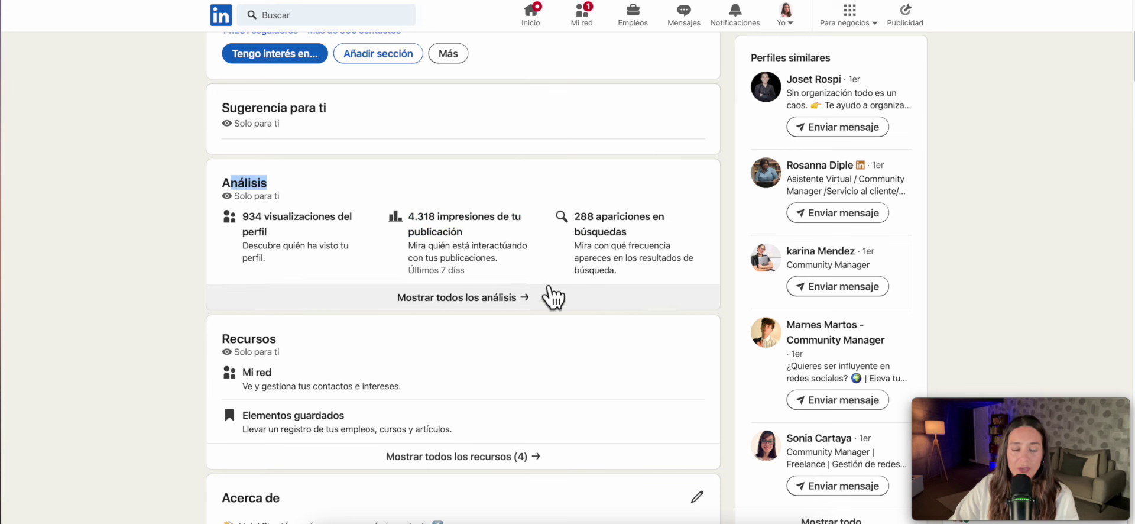
scroll(701, 243, "down", 3)
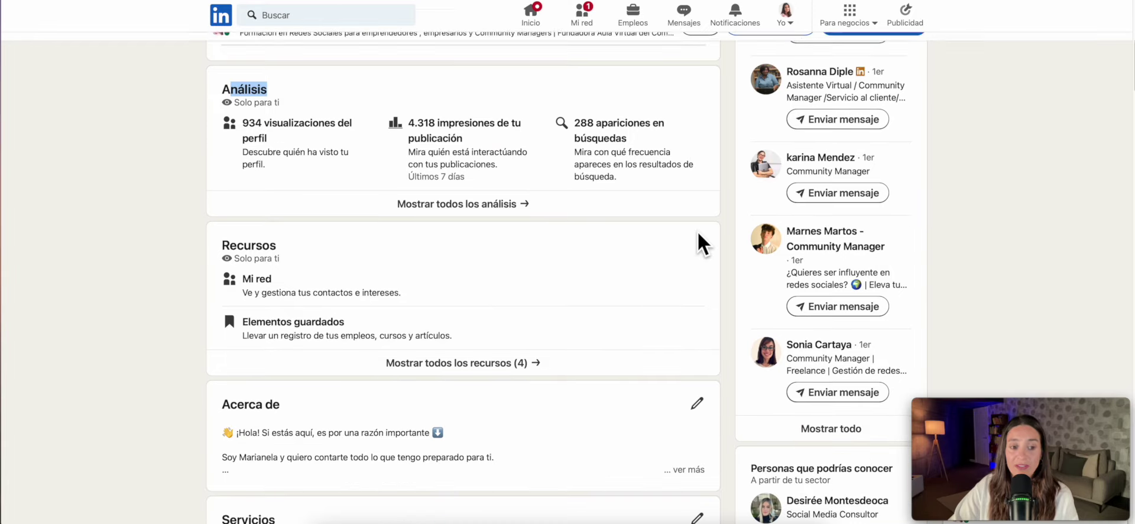
scroll(695, 235, "down", 3)
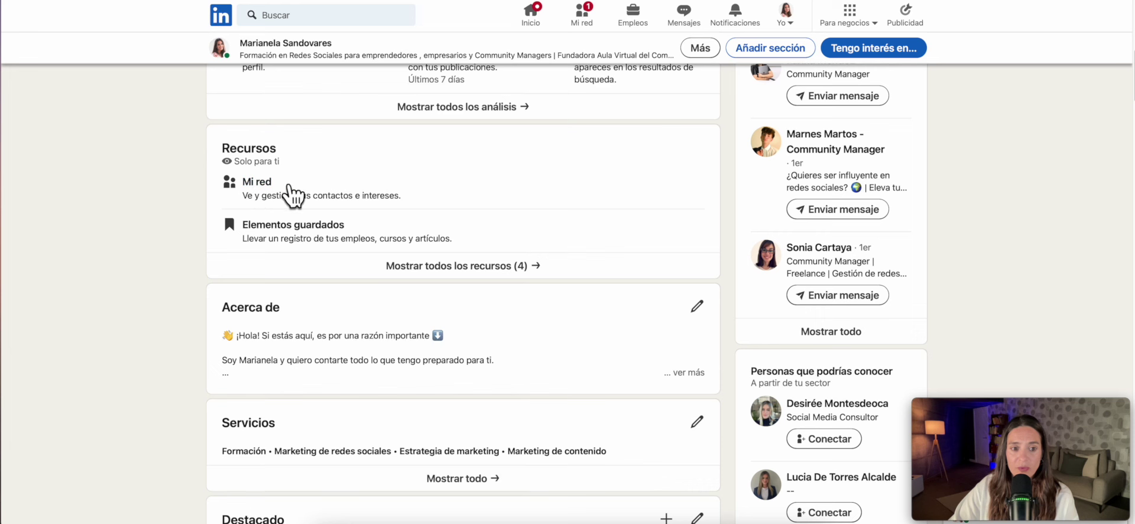
Open the Acerca de section for editing and skim its whole text and the suggested skills, returning to the beginning
scroll(606, 231, "down", 5)
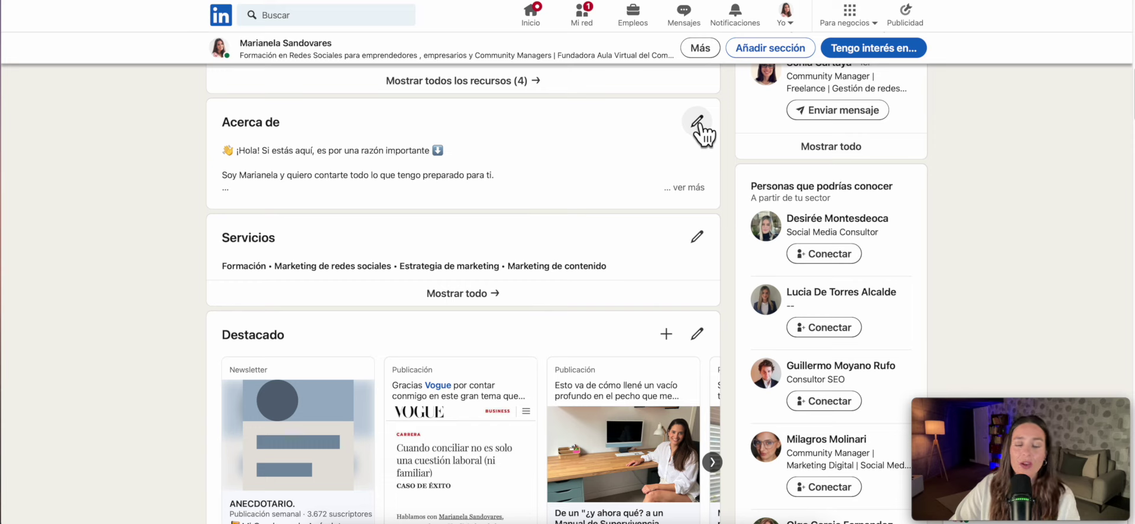
left_click(698, 123)
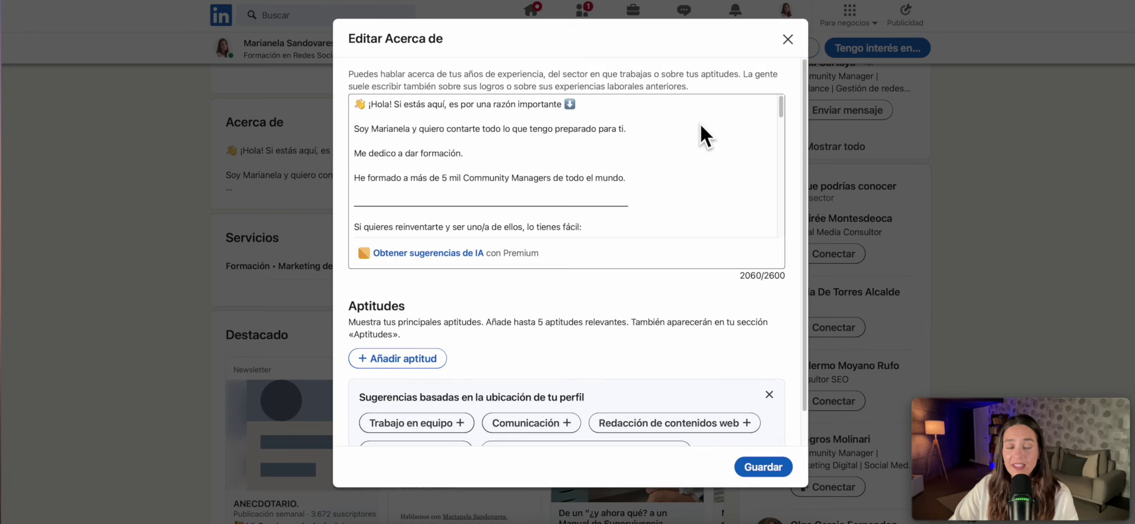
scroll(621, 212, "down", 6)
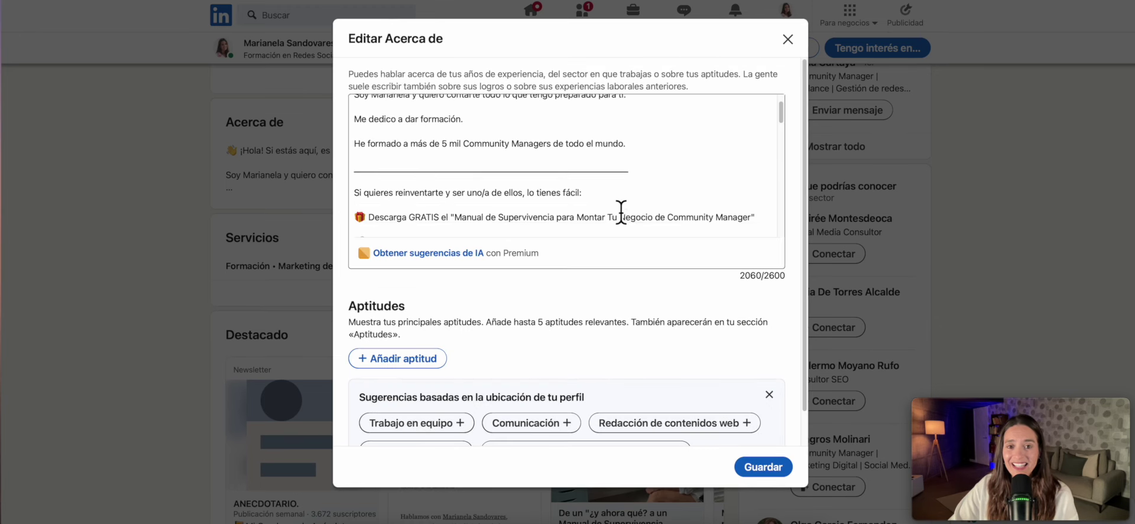
scroll(621, 214, "down", 8)
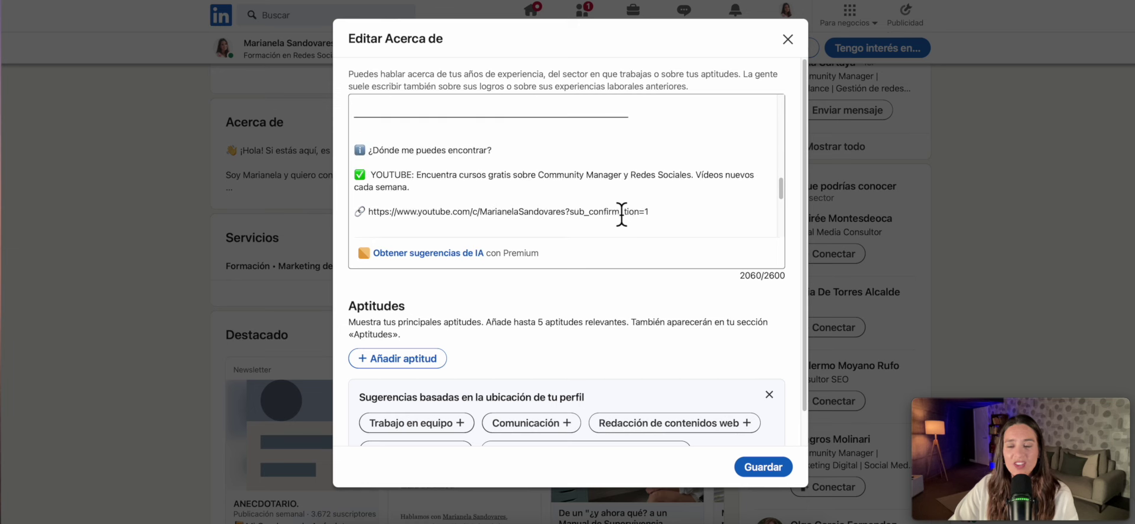
scroll(621, 214, "down", 2)
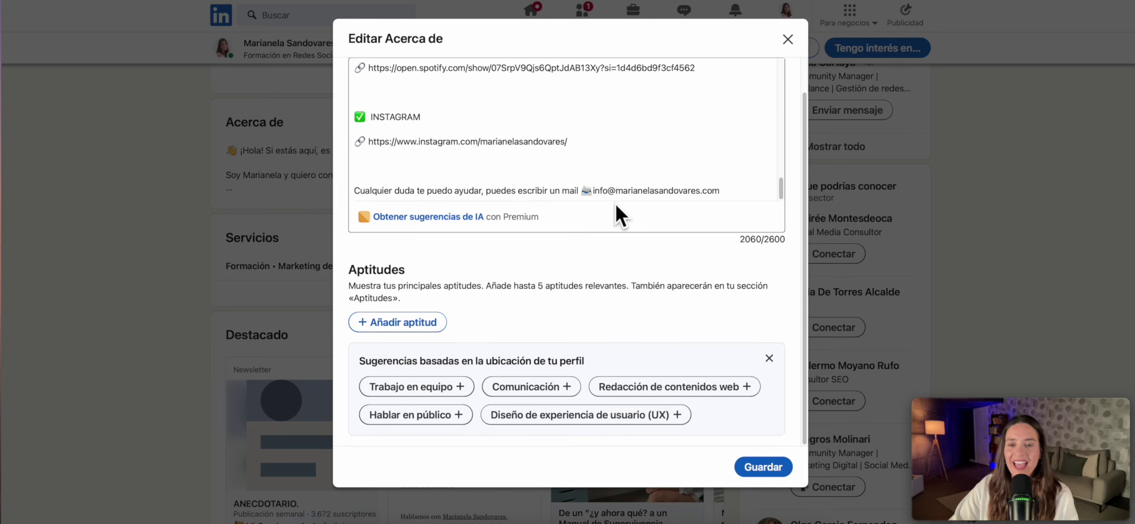
scroll(621, 181, "up", 5)
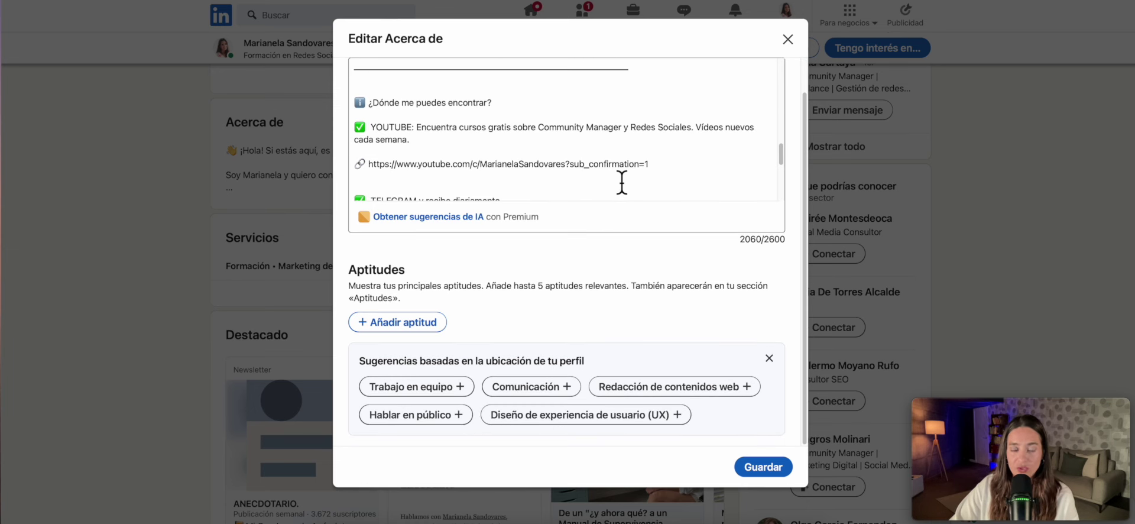
scroll(621, 185, "up", 10)
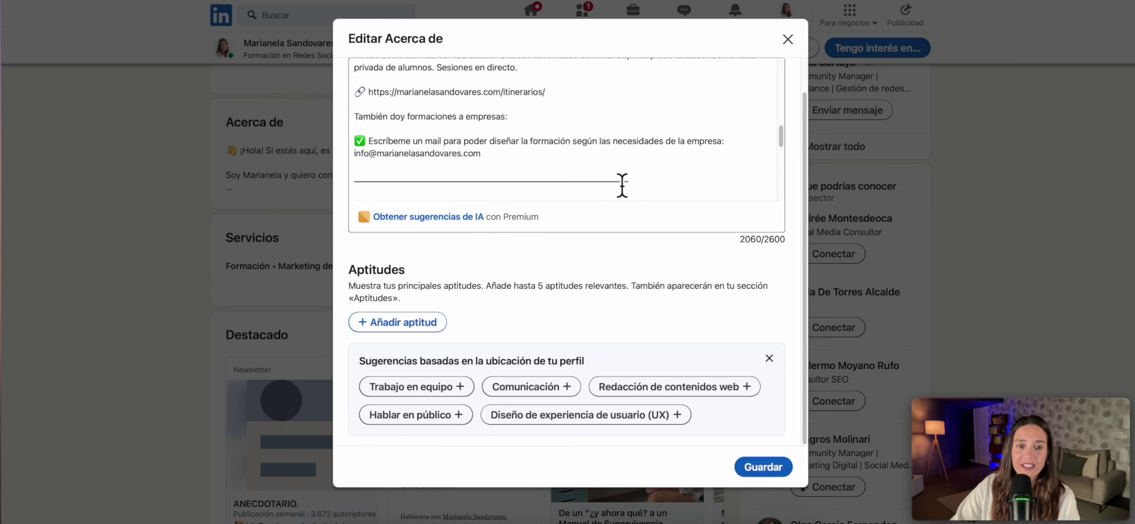
scroll(613, 190, "up", 2)
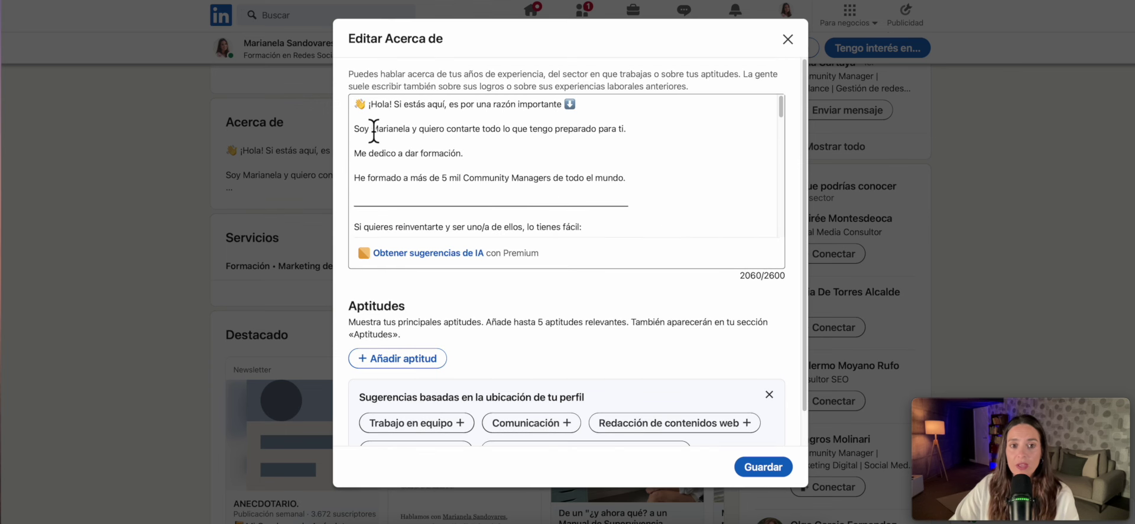
Review the Acerca de text from the greeting to the company training paragraph, save the section, and dismiss the Premium offer
scroll(519, 139, "down", 1)
scroll(518, 139, "up", 1)
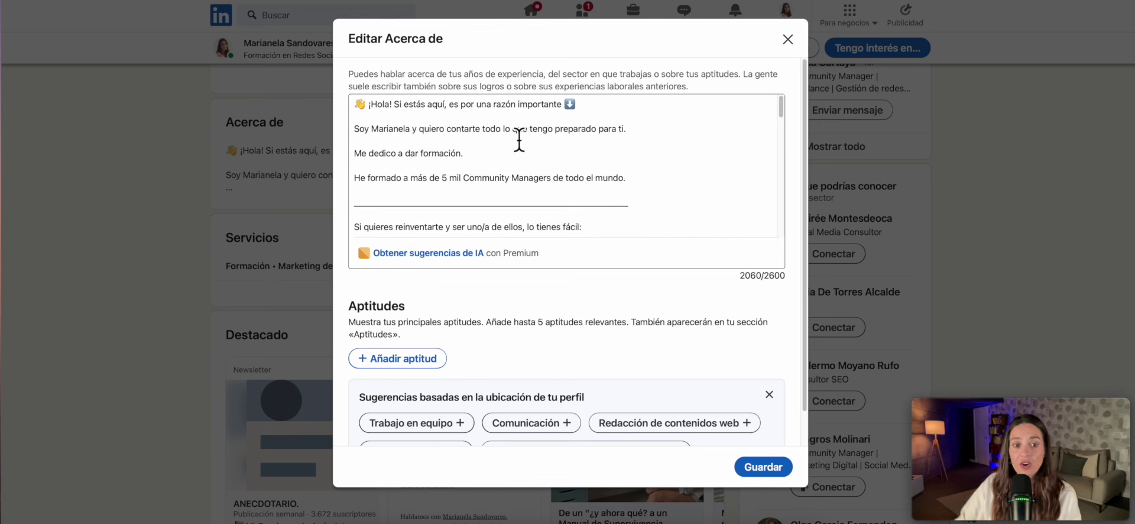
scroll(619, 186, "down", 2)
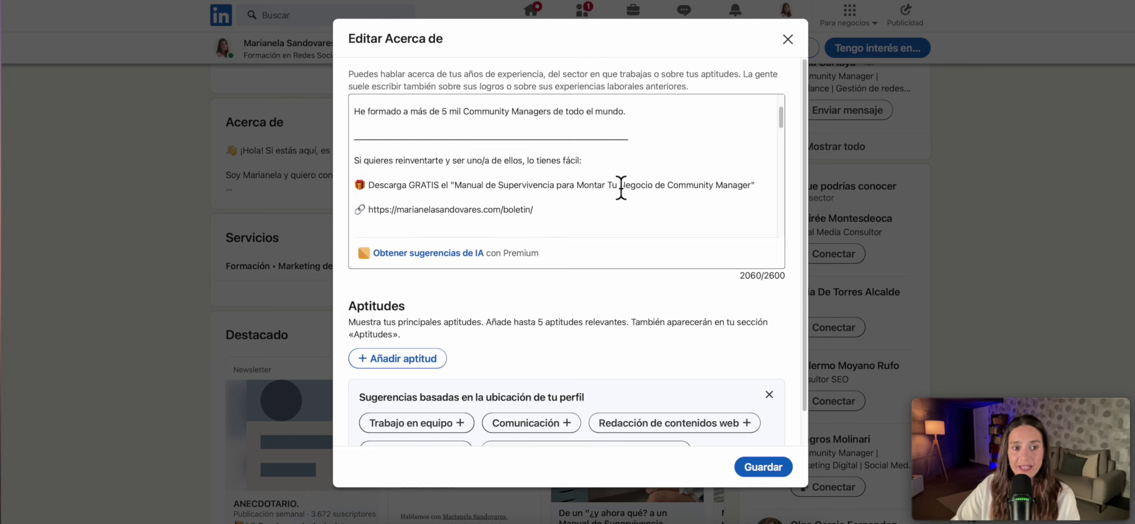
scroll(653, 214, "down", 3)
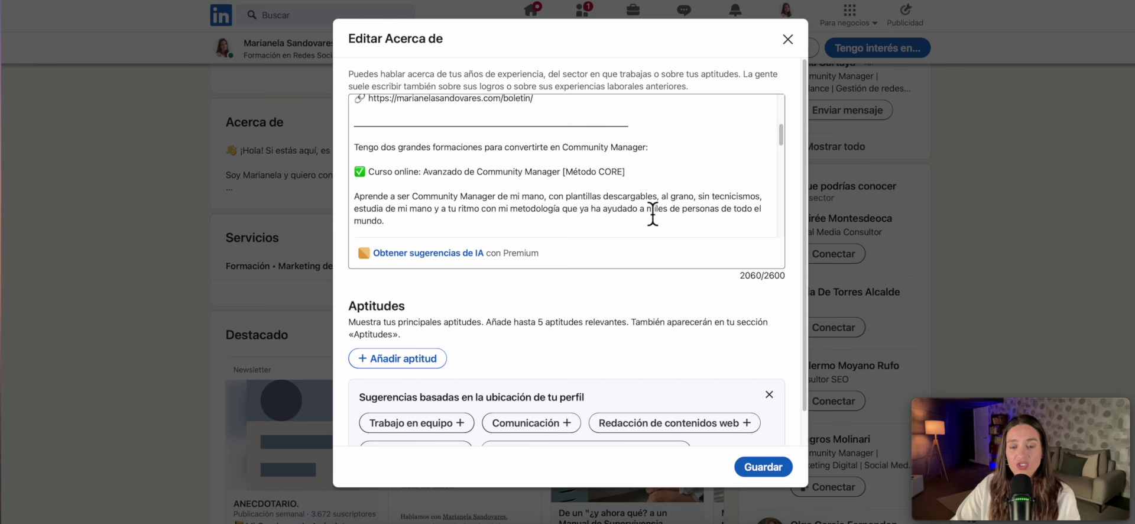
scroll(653, 214, "down", 5)
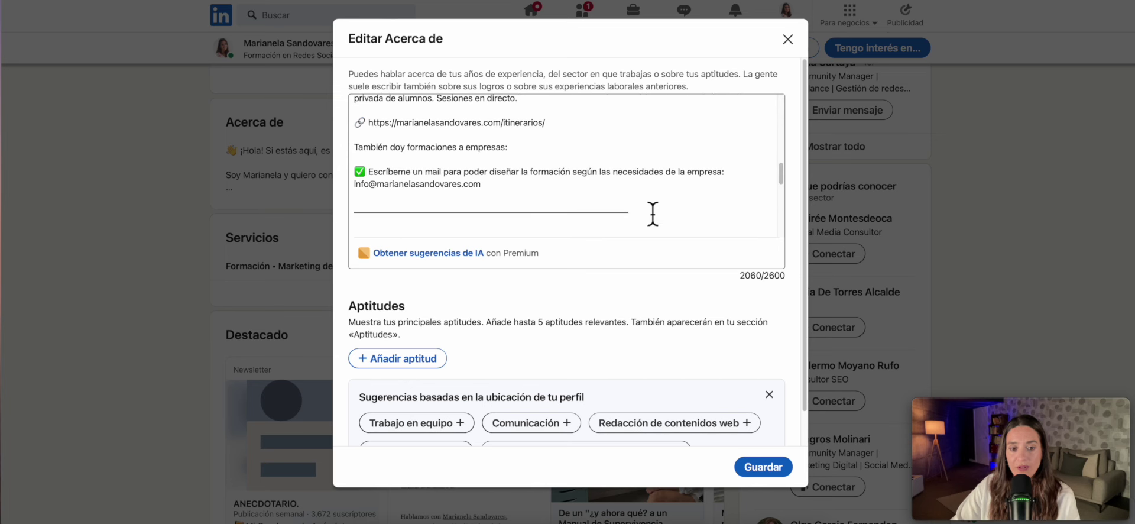
scroll(676, 237, "down", 1)
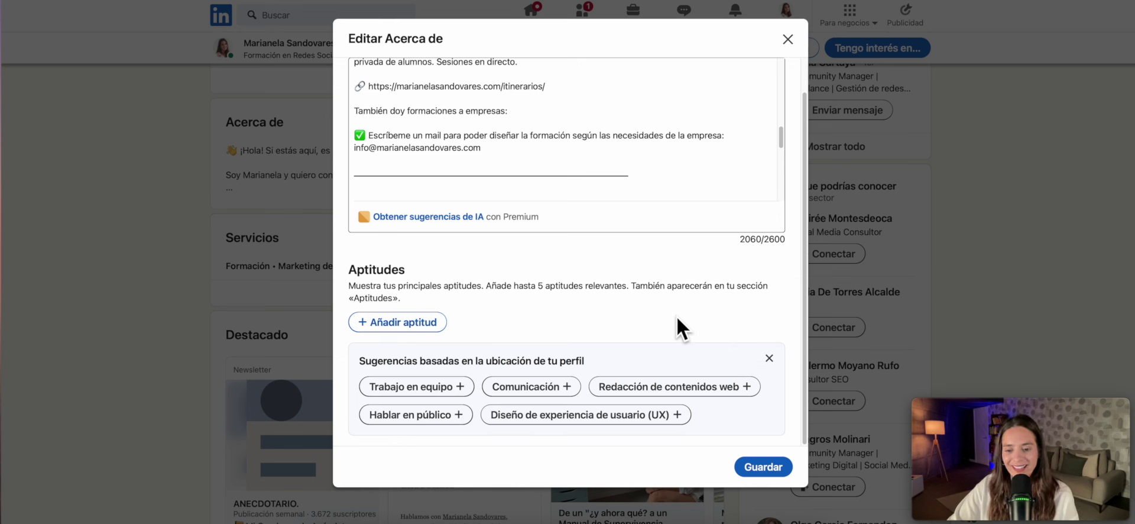
left_click(763, 467)
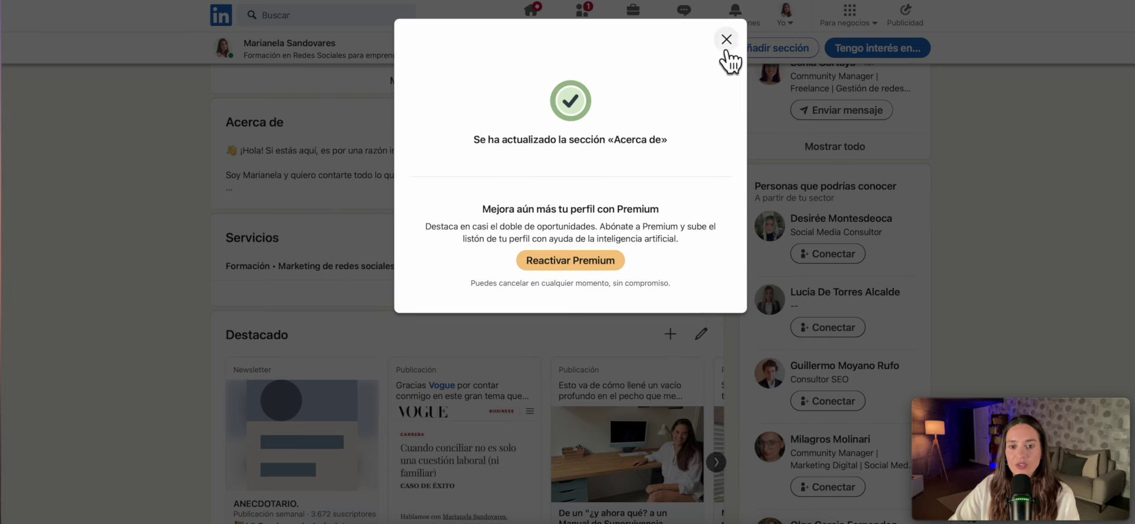
left_click(727, 40)
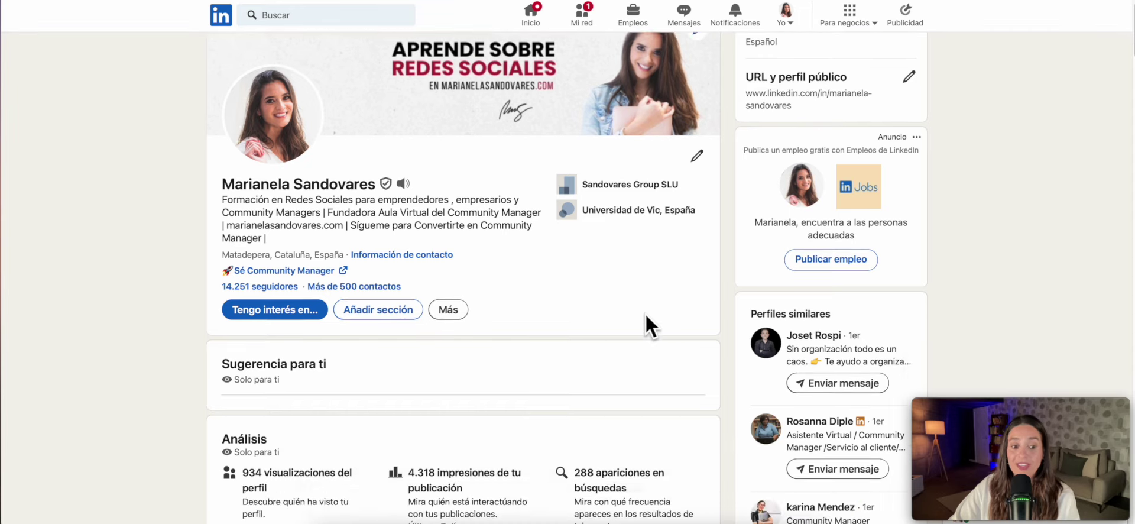
Expand the full Acerca de text on the profile and read how it is presented to visitors
scroll(646, 324, "down", 9)
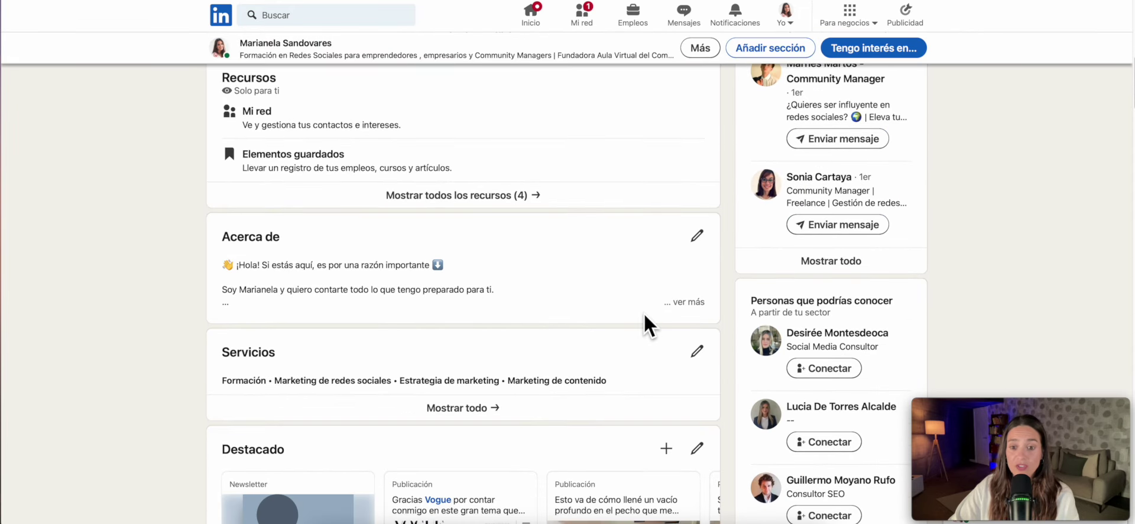
left_click(687, 302)
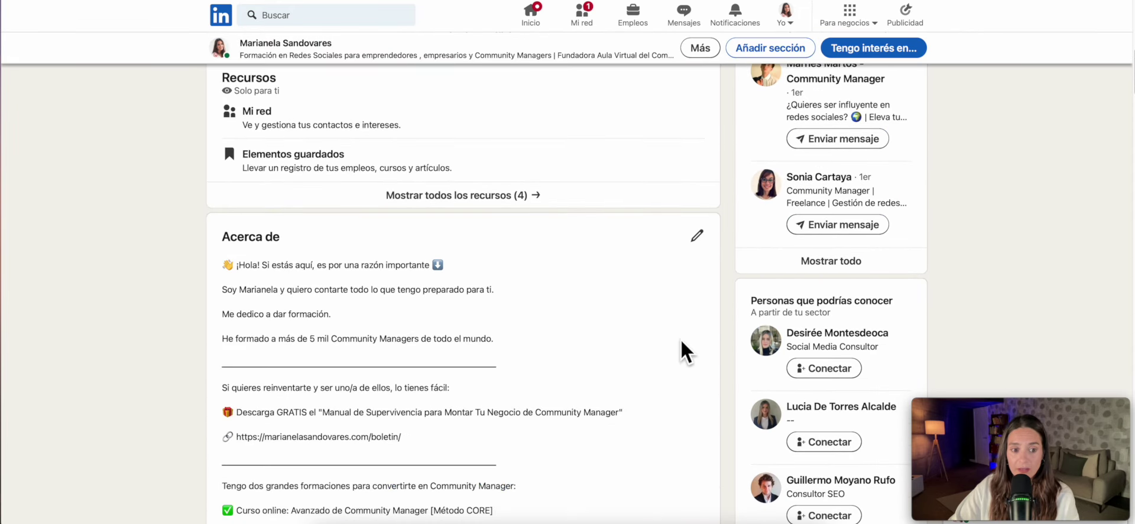
scroll(654, 370, "down", 3)
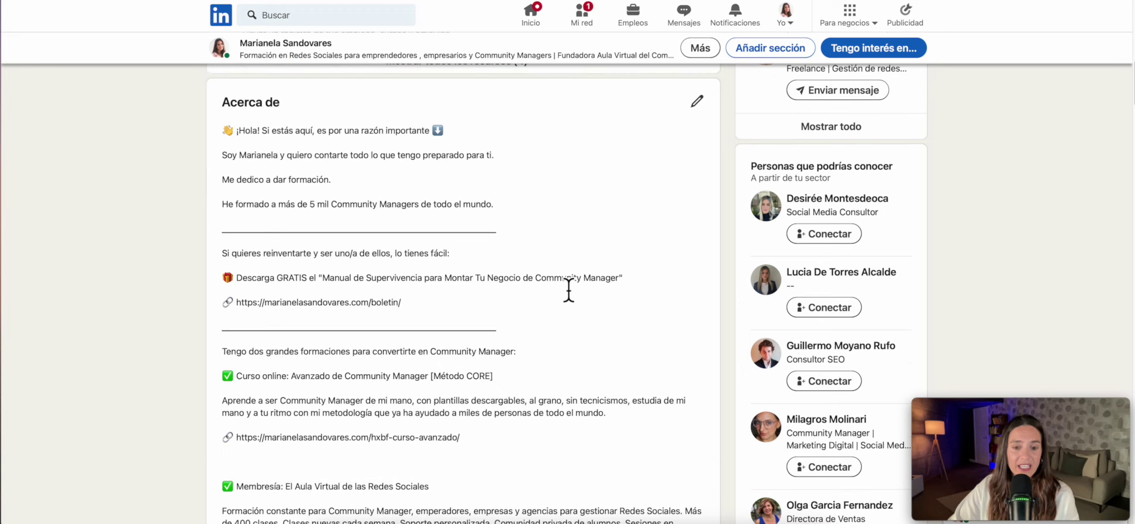
Read the rest of the published Acerca de text, from the free manual offer to the social channel links
scroll(568, 289, "down", 4)
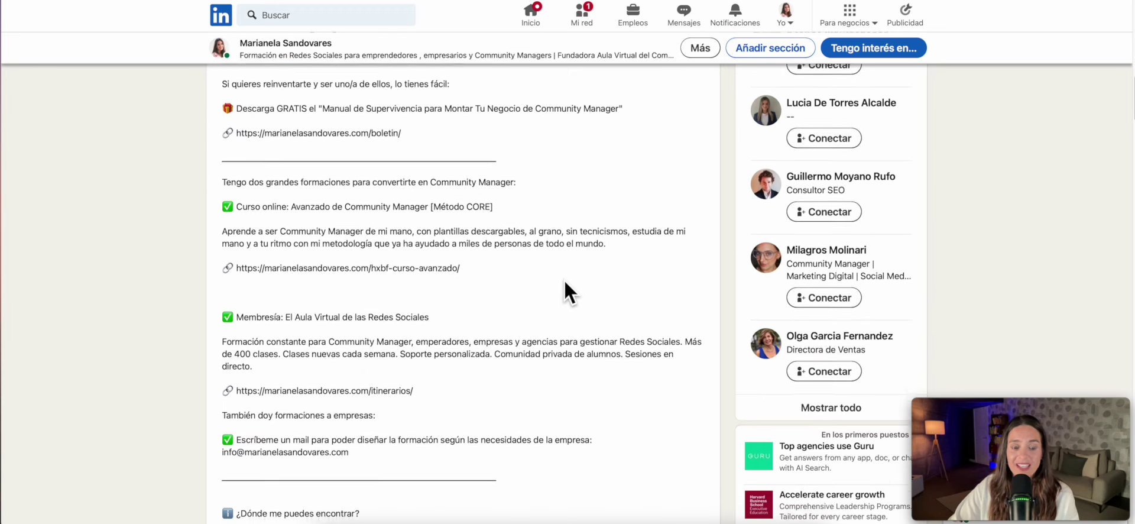
scroll(565, 282, "down", 5)
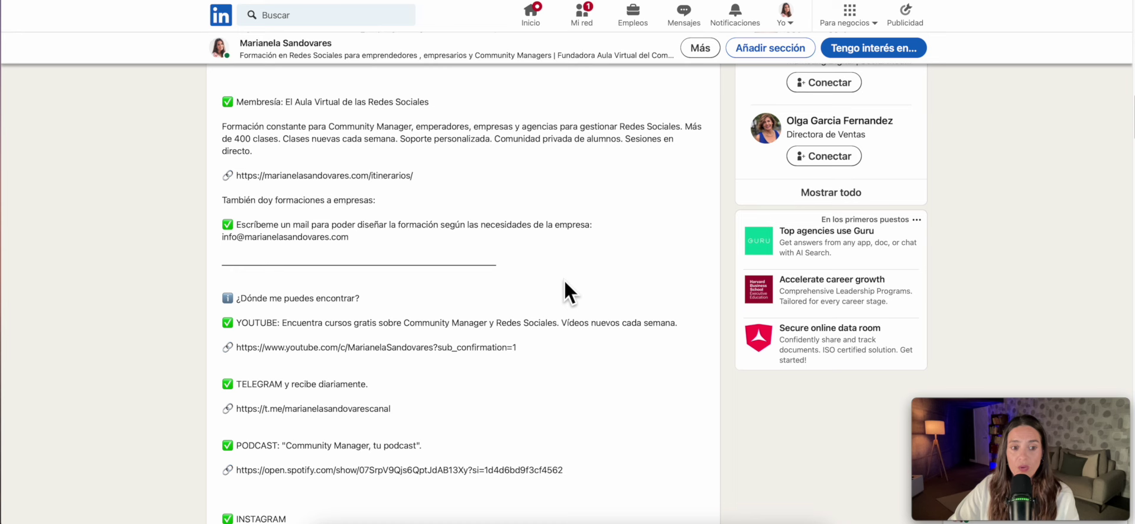
scroll(565, 290, "down", 1)
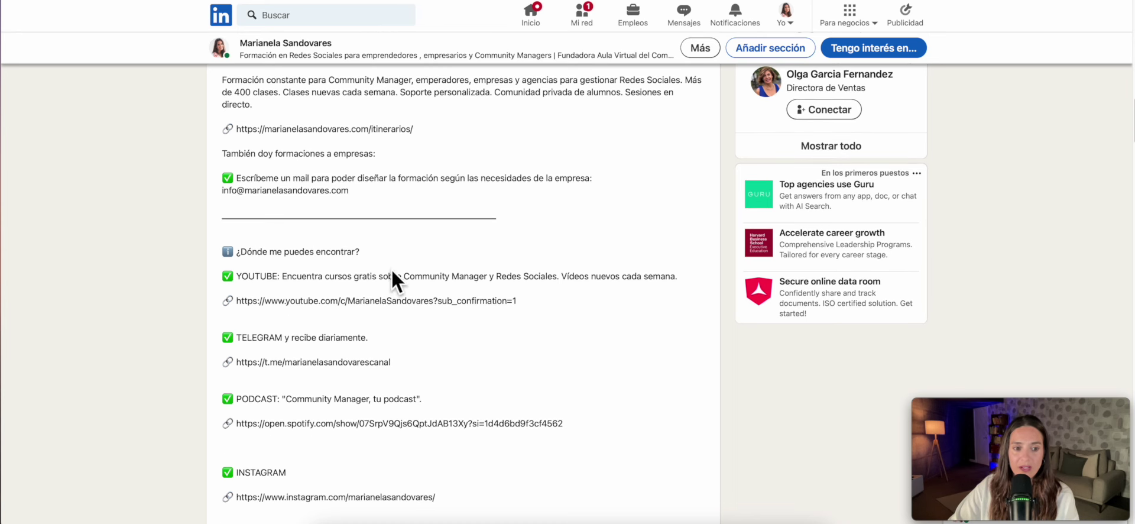
scroll(402, 277, "down", 3)
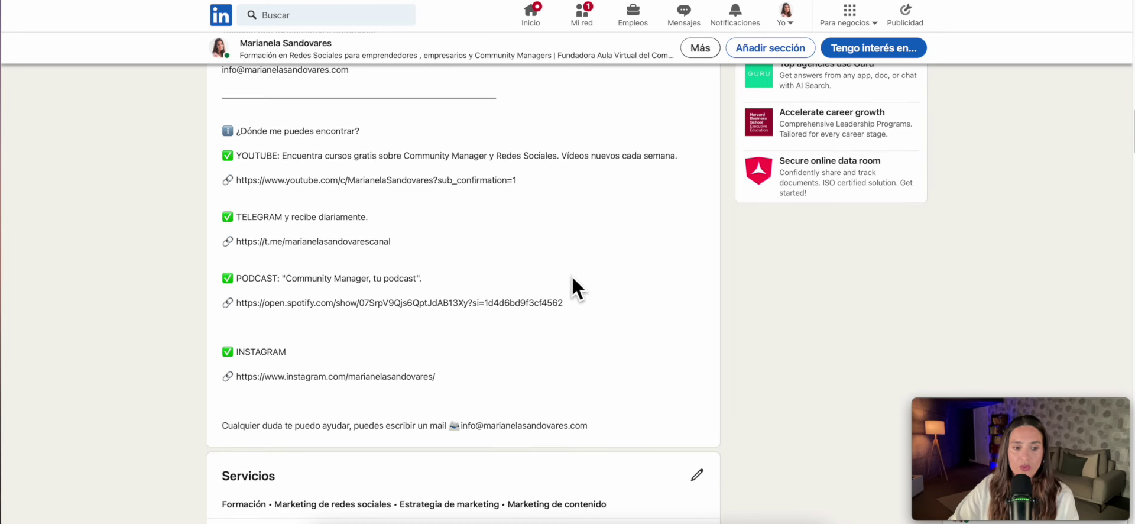
Open the Servicios section for editing, review its services, pricing and review visibility options, and close it without saving
scroll(573, 282, "down", 5)
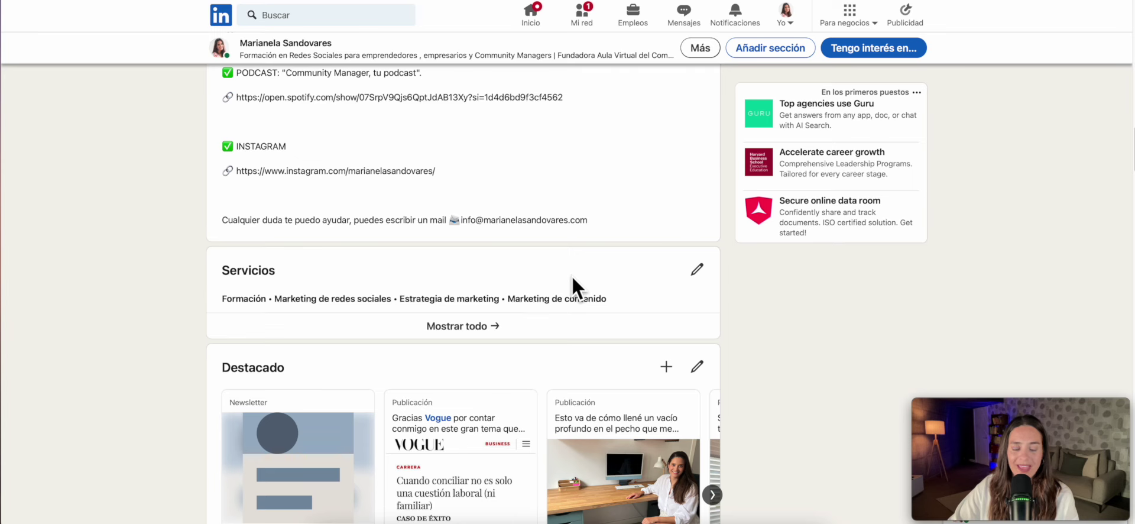
scroll(571, 274, "down", 3)
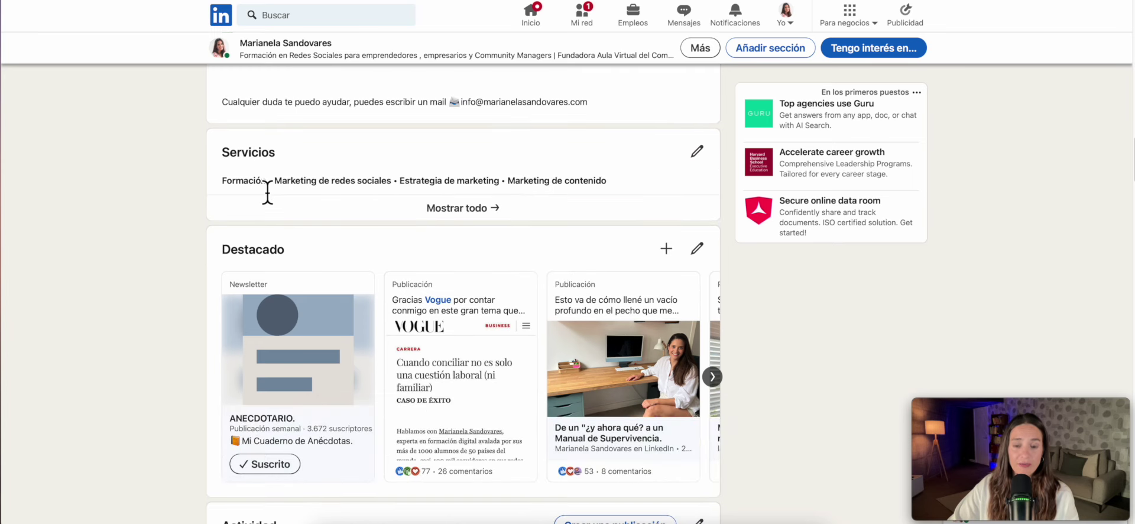
left_click(697, 152)
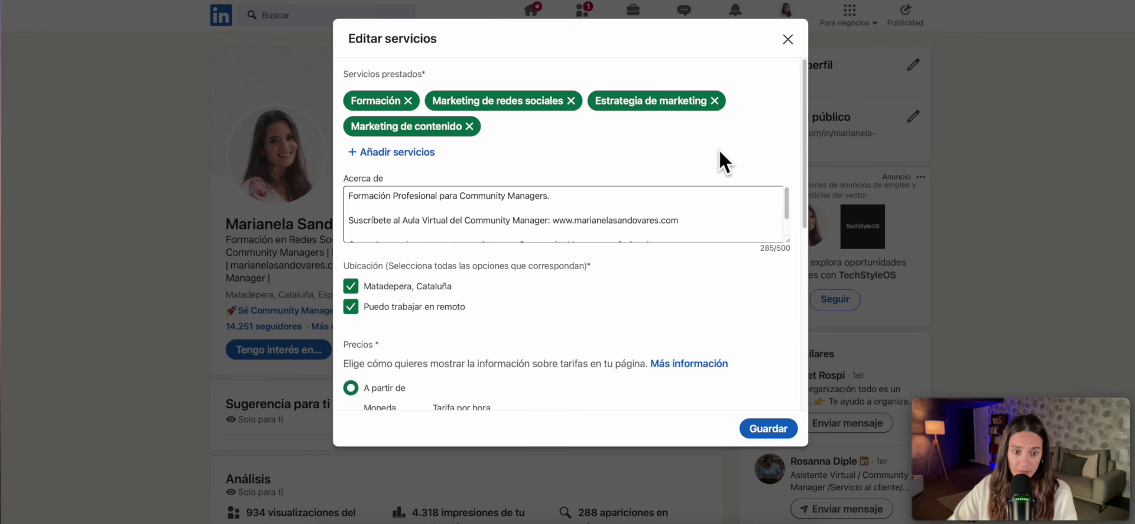
scroll(739, 263, "down", 5)
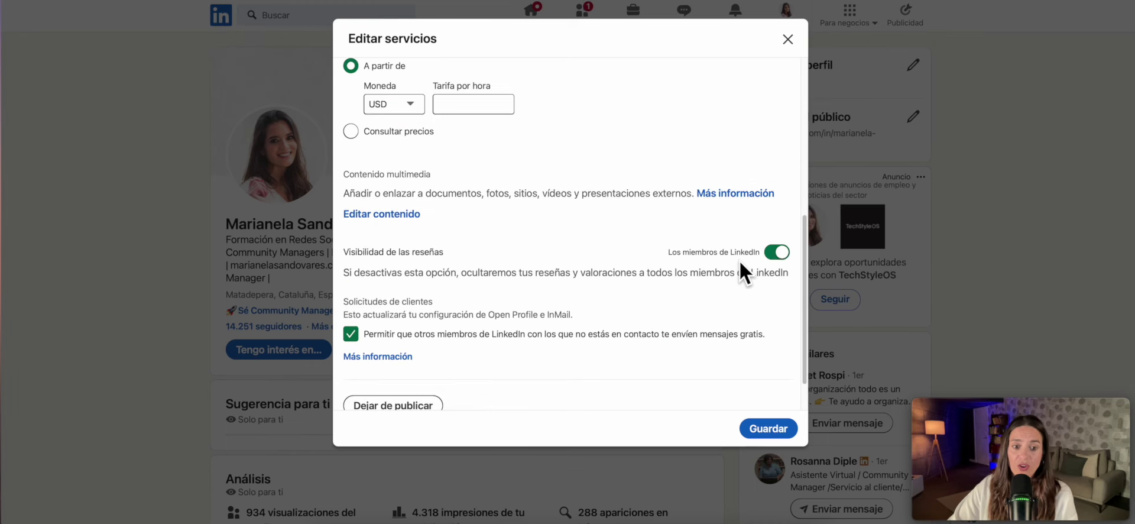
left_click(791, 42)
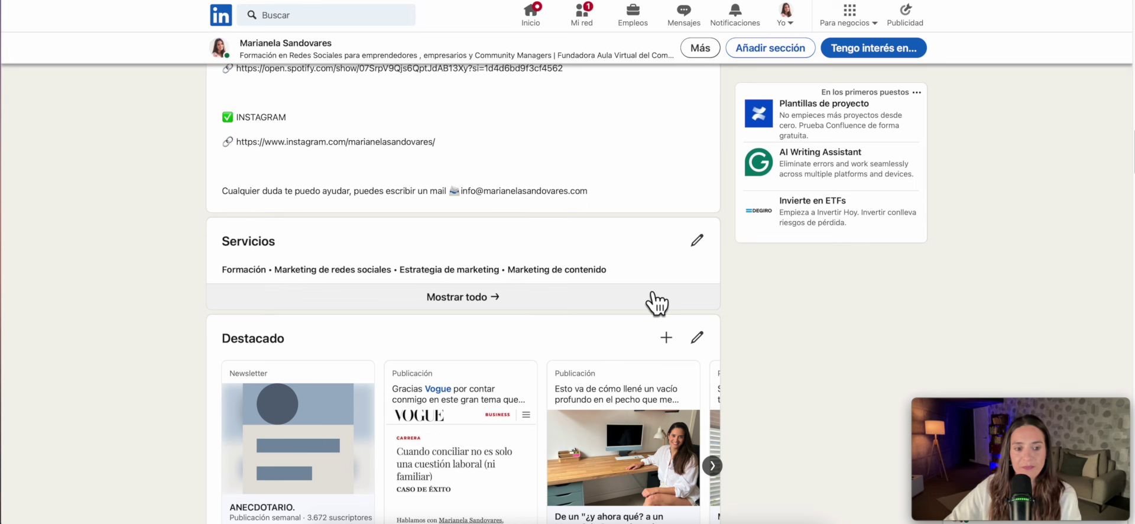
Browse the Destacado carousel through to the Telegram channel link and go back through the featured items
scroll(656, 302, "down", 4)
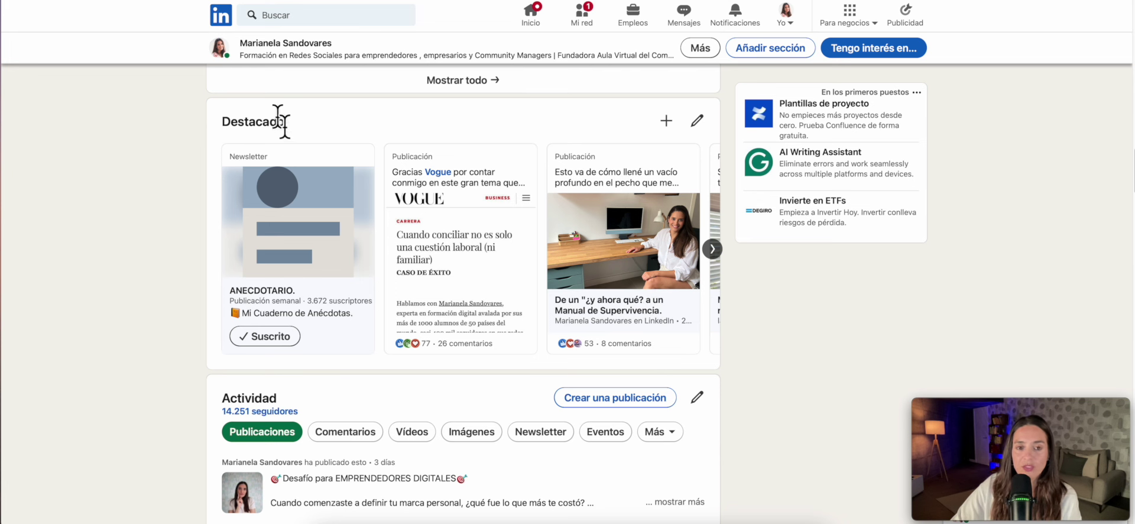
scroll(437, 152, "up", 3)
scroll(437, 151, "down", 3)
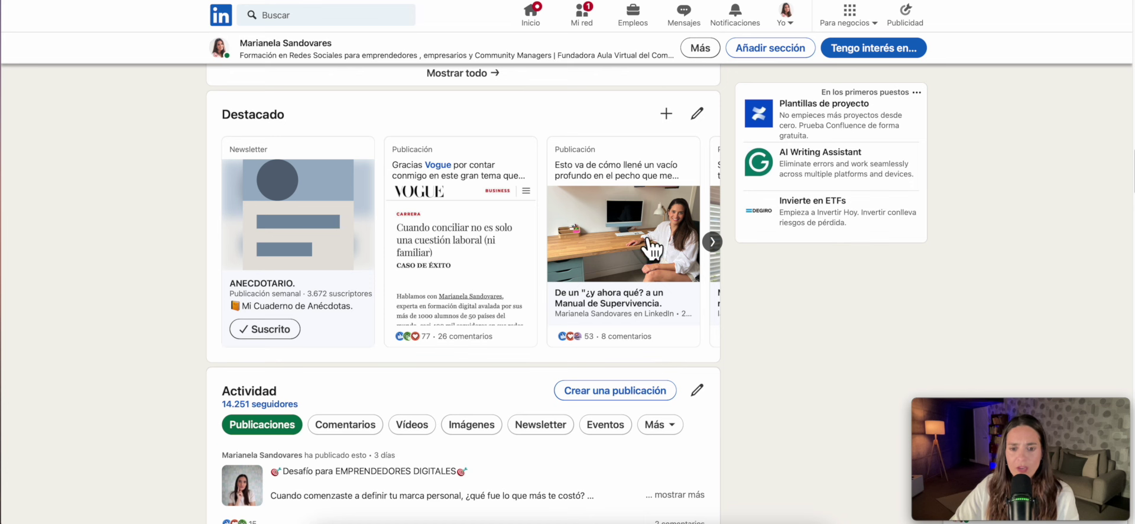
left_click(712, 242)
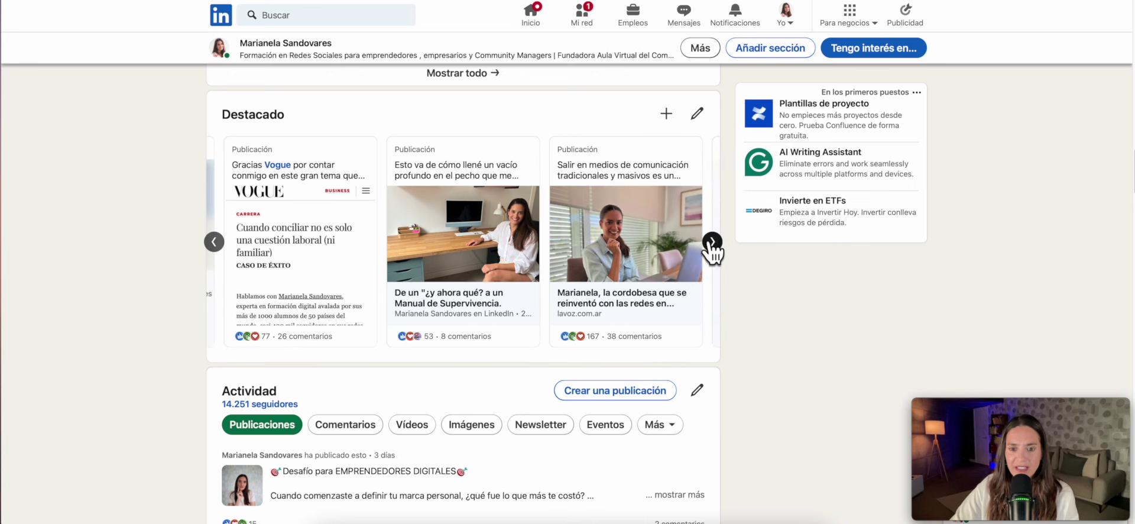
left_click(712, 241)
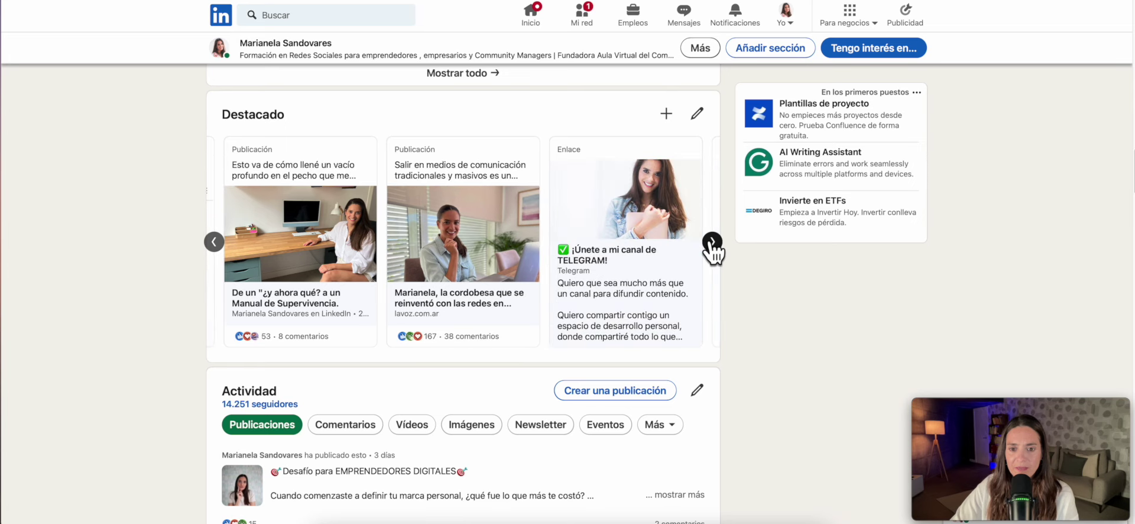
left_click(713, 241)
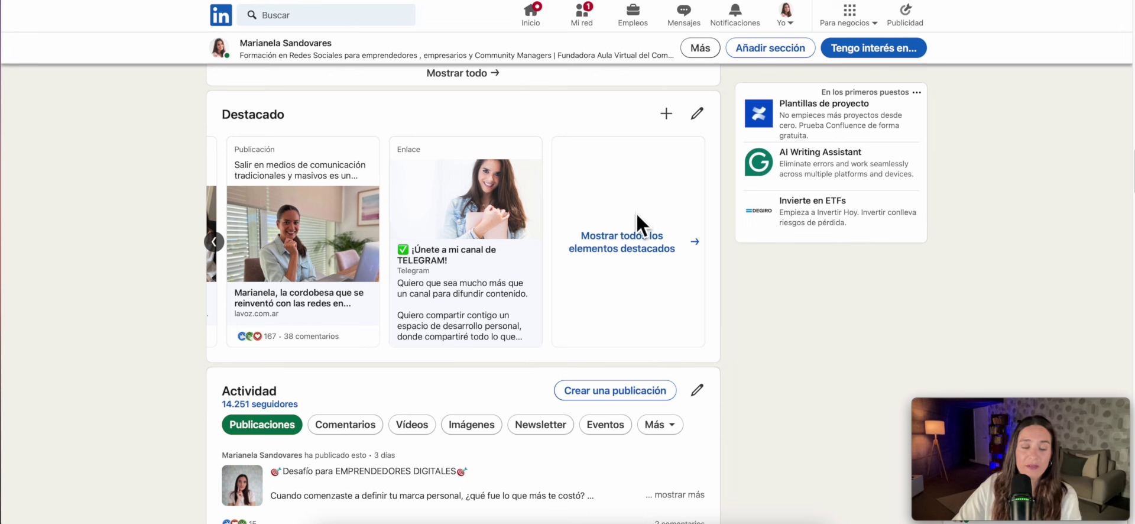
left_click(218, 244)
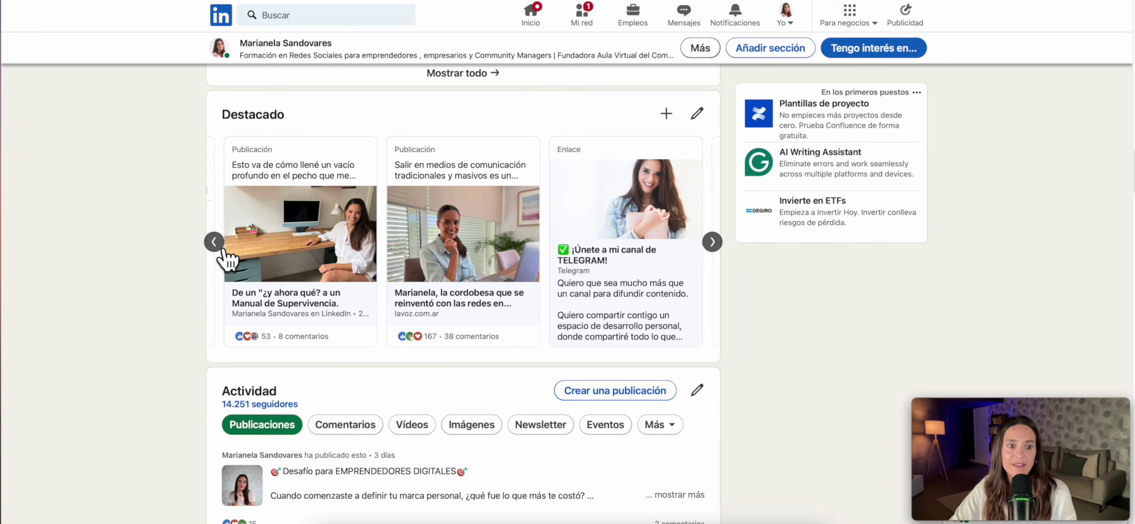
left_click(218, 246)
Look over the recent publications in the Actividad section
scroll(564, 247, "down", 5)
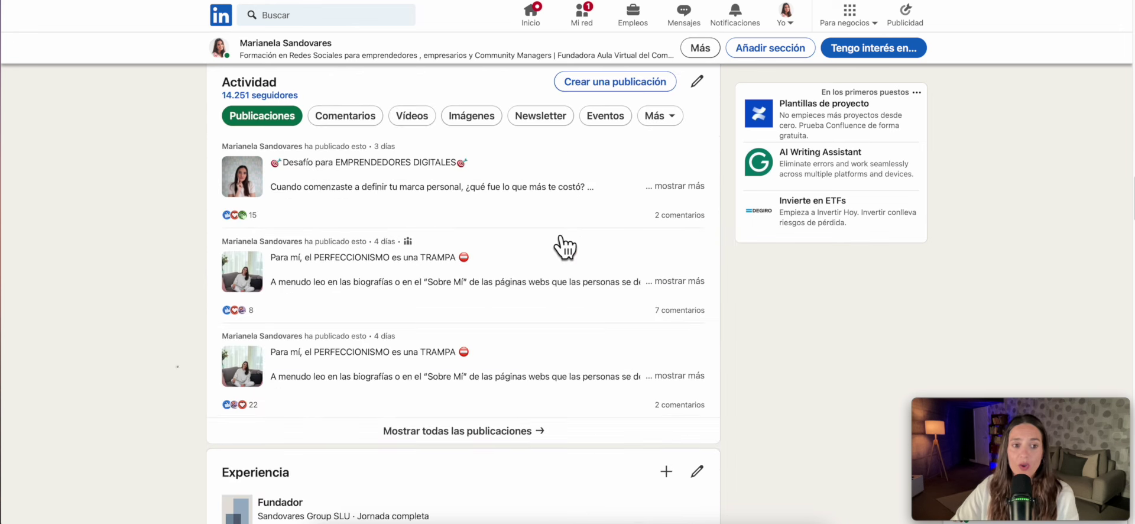
scroll(564, 247, "up", 1)
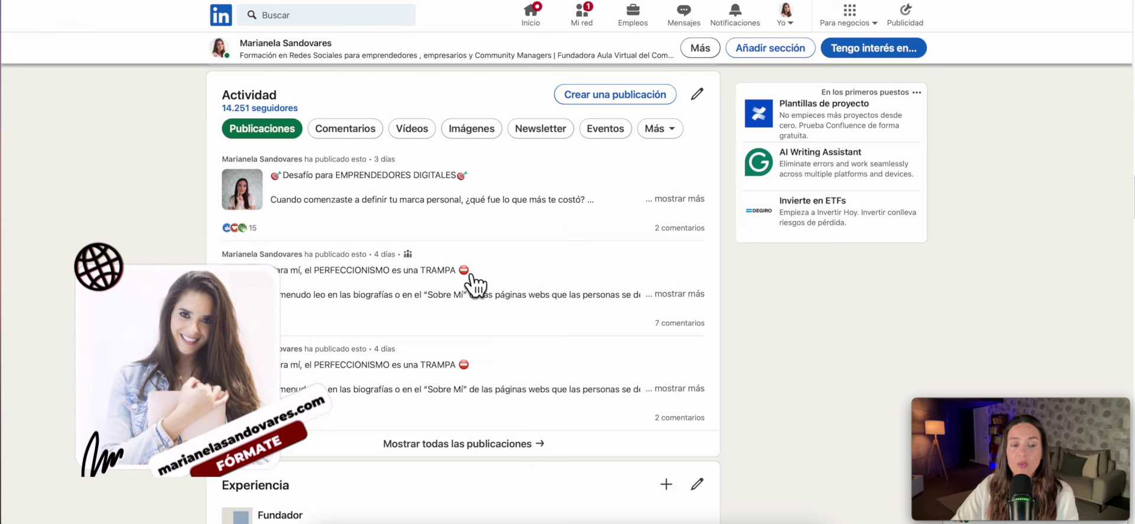
scroll(476, 285, "down", 1)
scroll(473, 278, "down", 1)
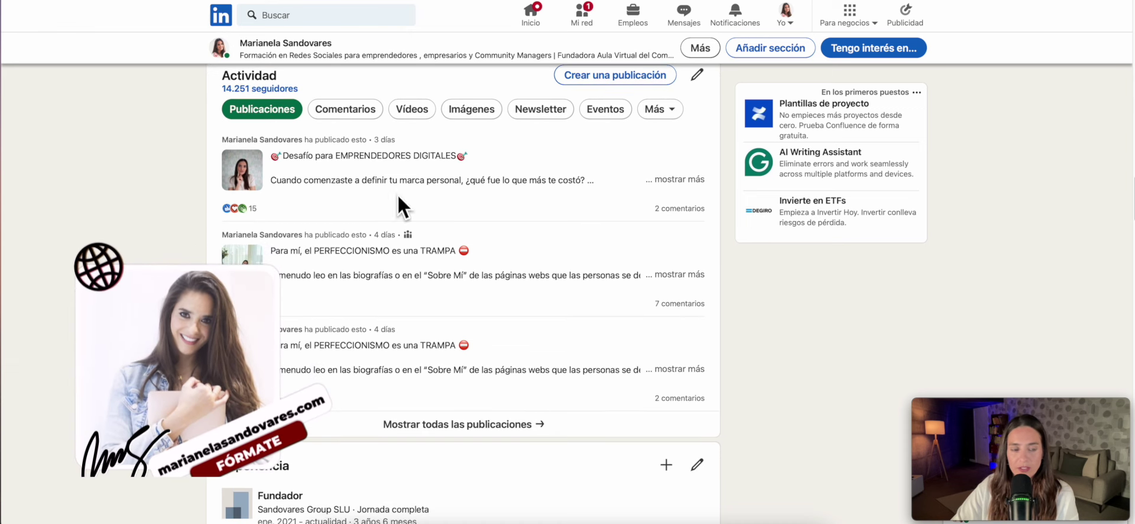
Review the positions in the Experiencia section, open its full editing list, and return to the profile
scroll(621, 316, "down", 5)
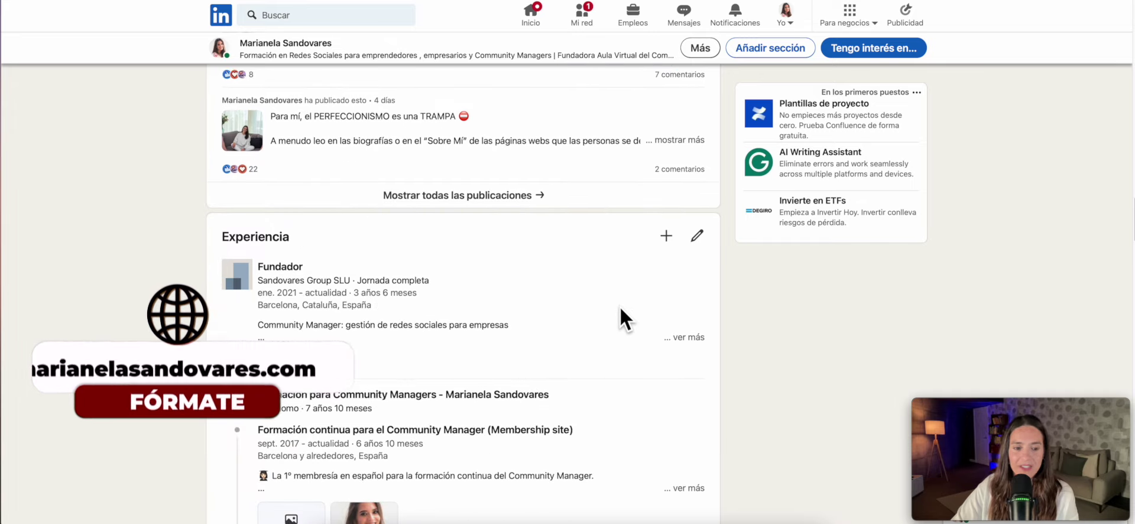
scroll(623, 318, "down", 1)
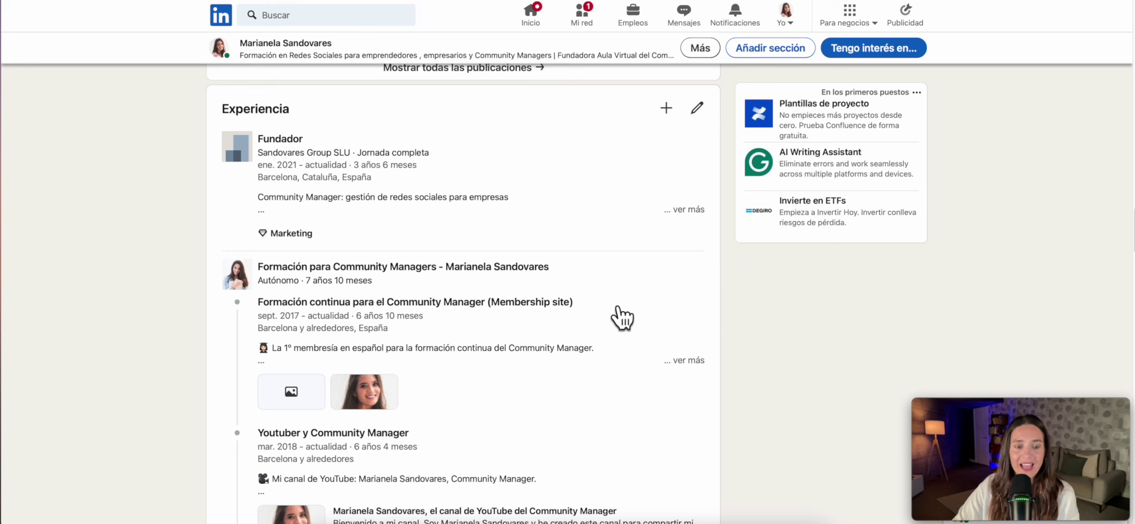
left_click(697, 108)
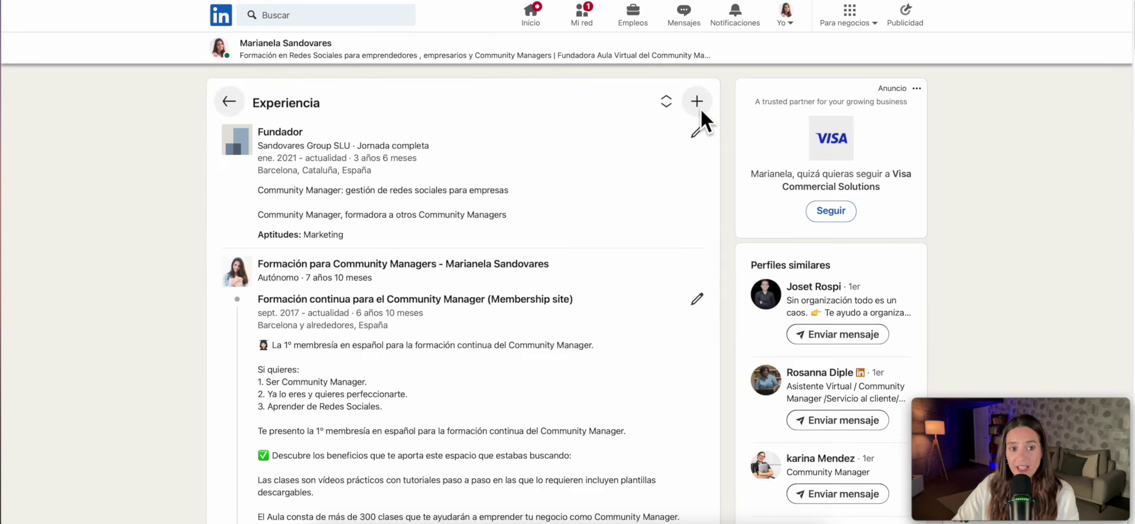
left_click(229, 102)
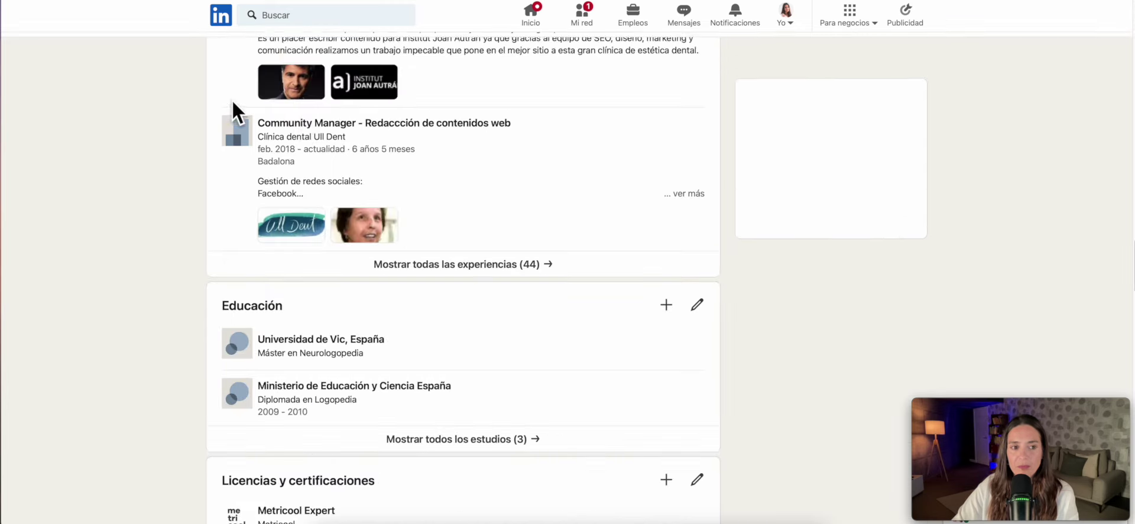
Start adding a new position to the Experiencia section and set its employment type to Jornada completa
left_click(663, 137)
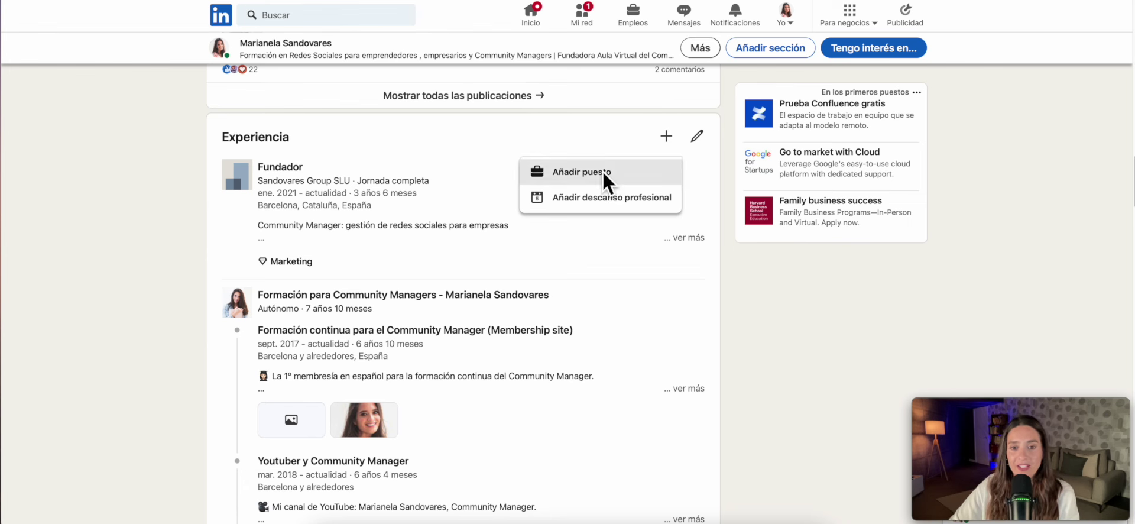
left_click(607, 179)
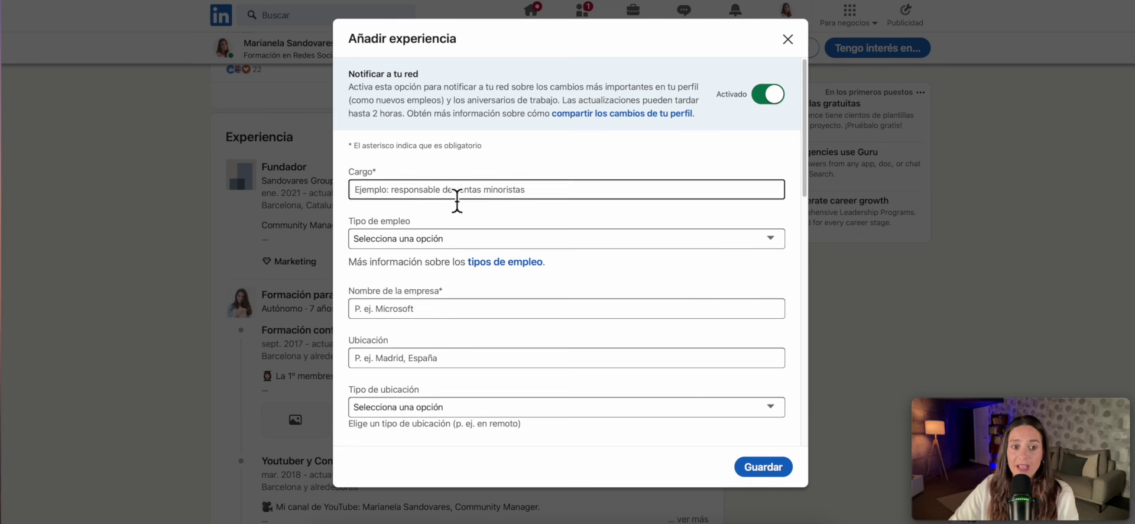
left_click(455, 239)
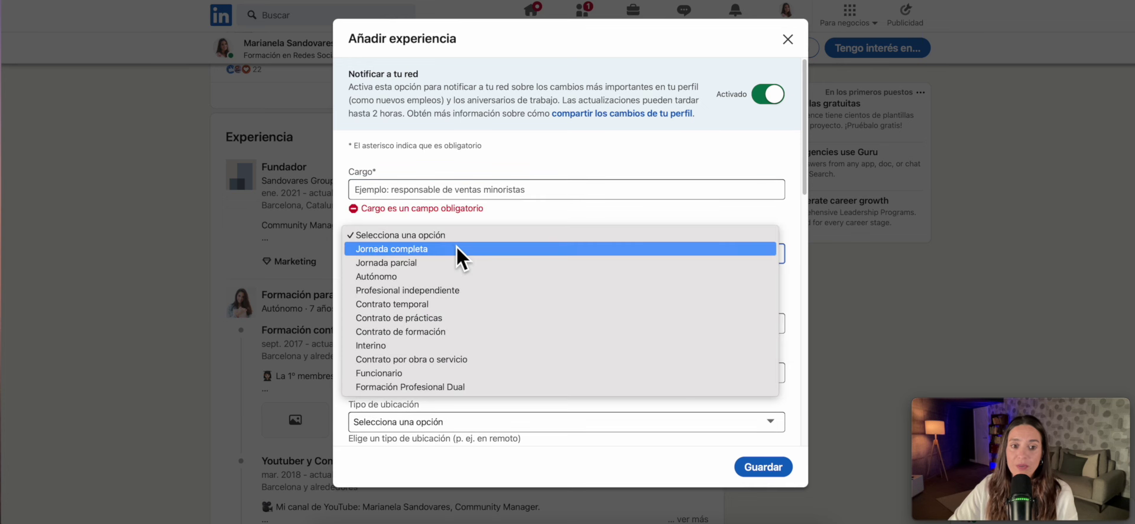
left_click(456, 248)
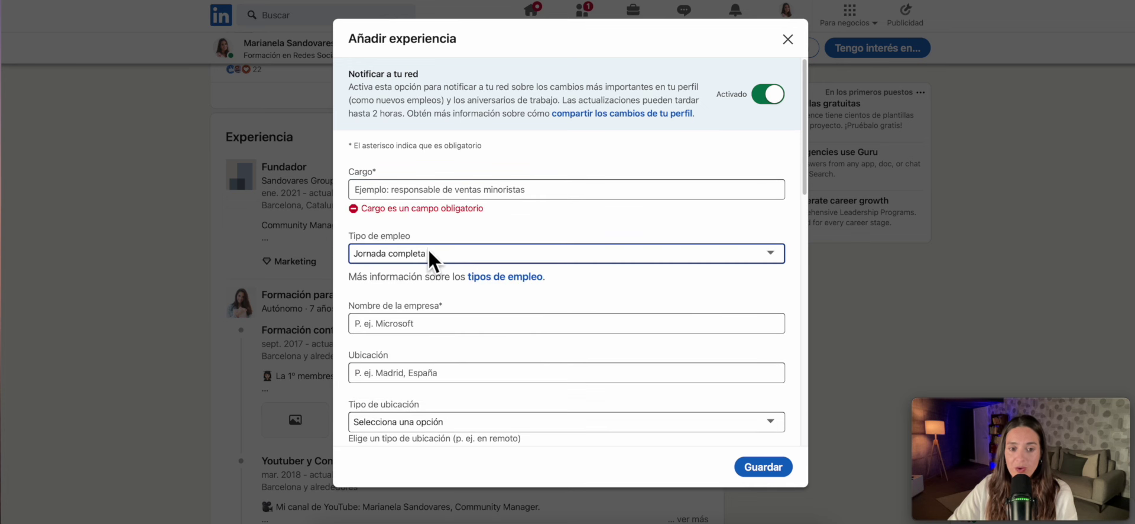
Review the new position's location, start and end date, current-position and Descripción fields
scroll(459, 290, "down", 3)
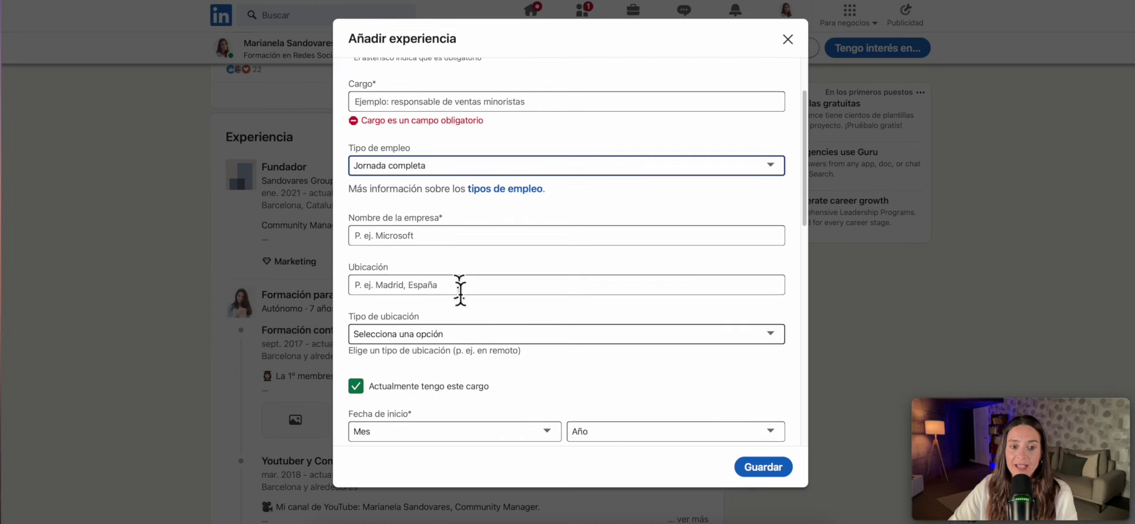
scroll(579, 298, "down", 5)
scroll(540, 233, "down", 4)
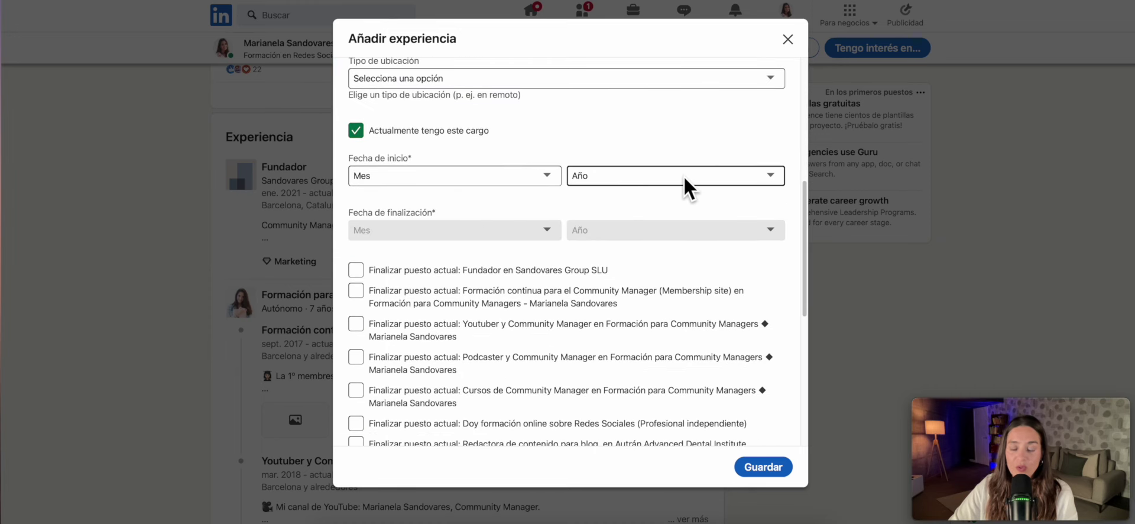
scroll(583, 196, "down", 4)
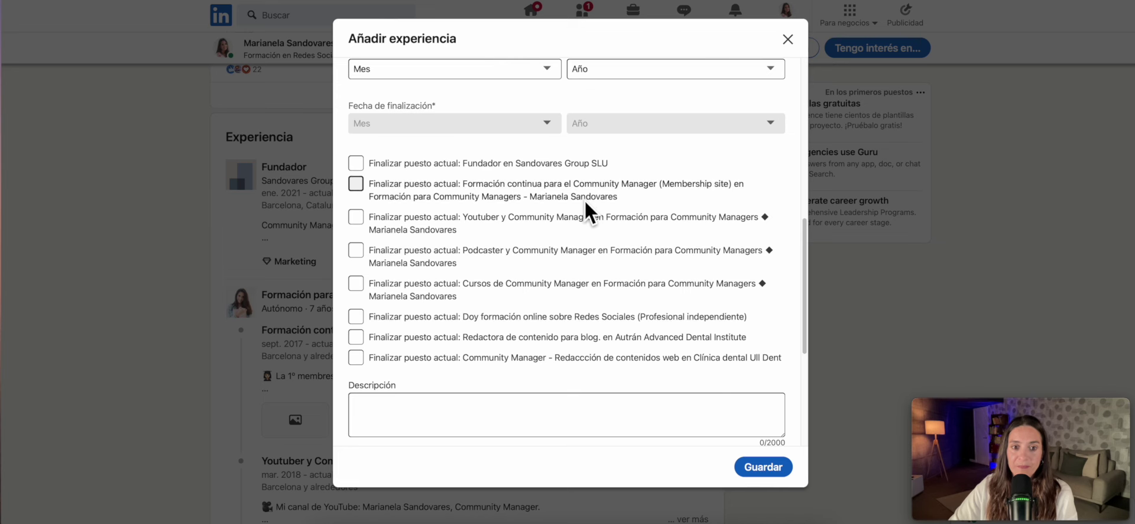
scroll(584, 200, "down", 7)
left_click(589, 211)
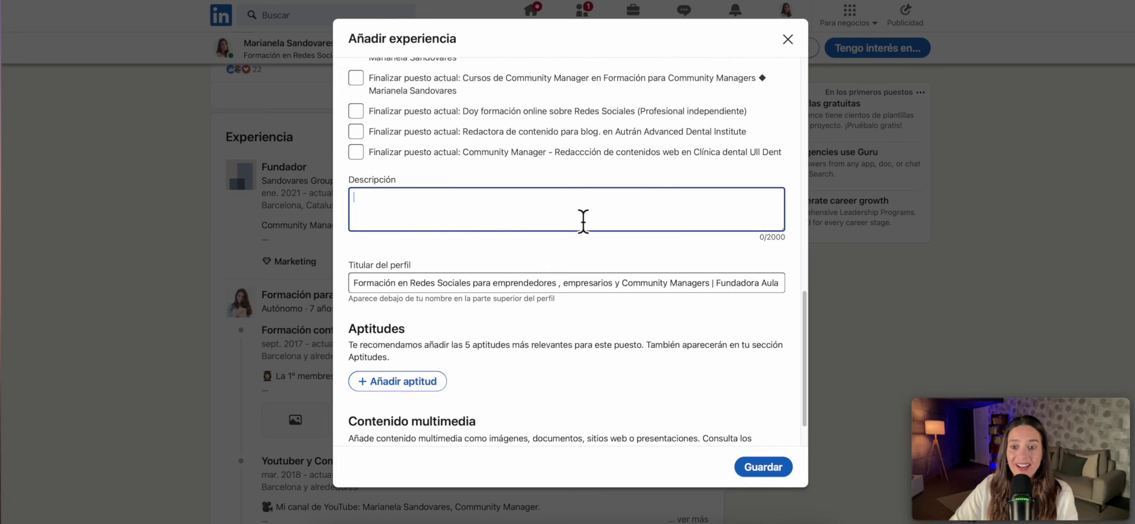
Review the new position's Titular del perfil, Aptitudes and Contenido multimedia options, and discard the unsaved position
scroll(583, 223, "down", 2)
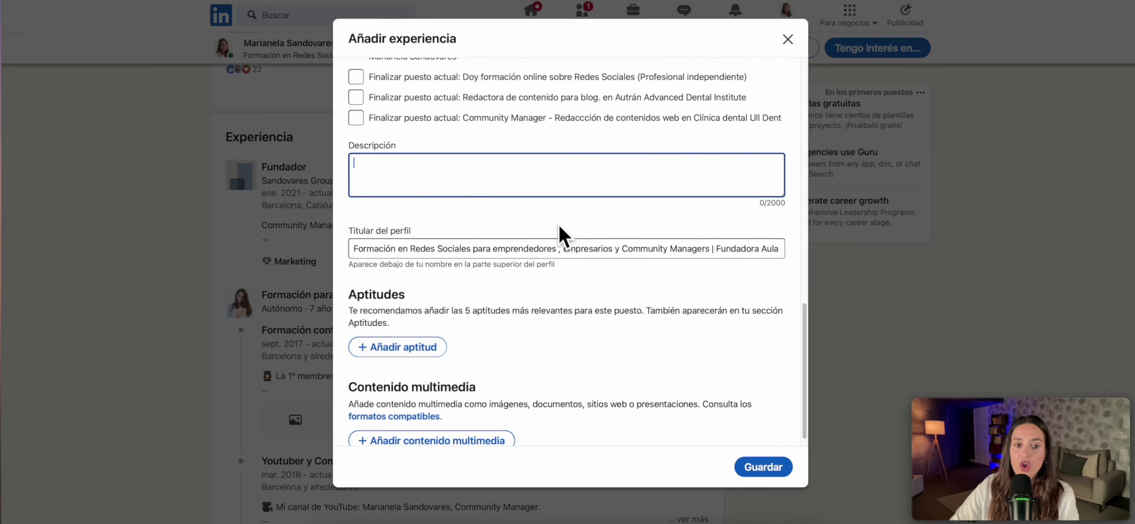
left_click(394, 253)
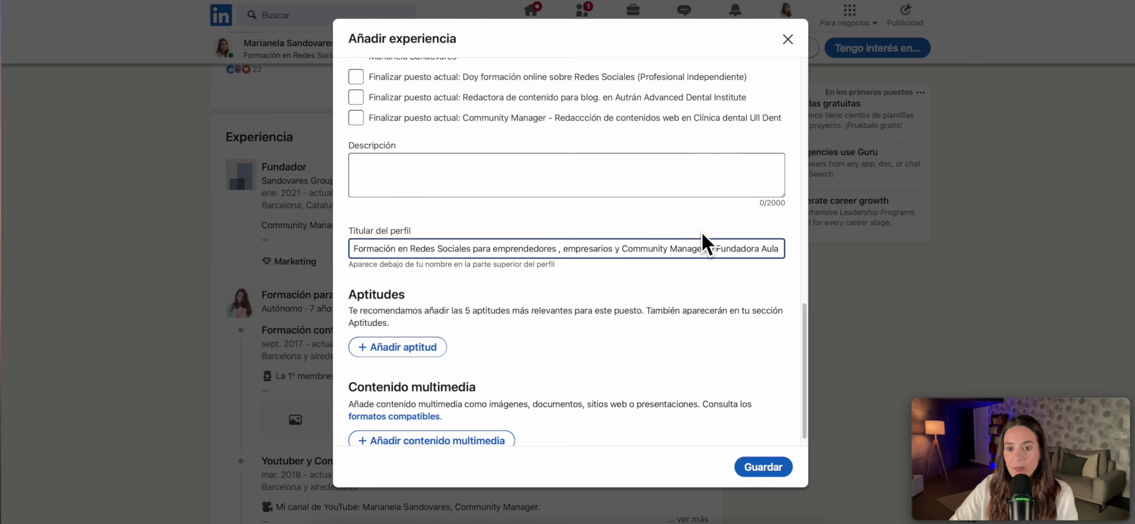
scroll(578, 236, "down", 1)
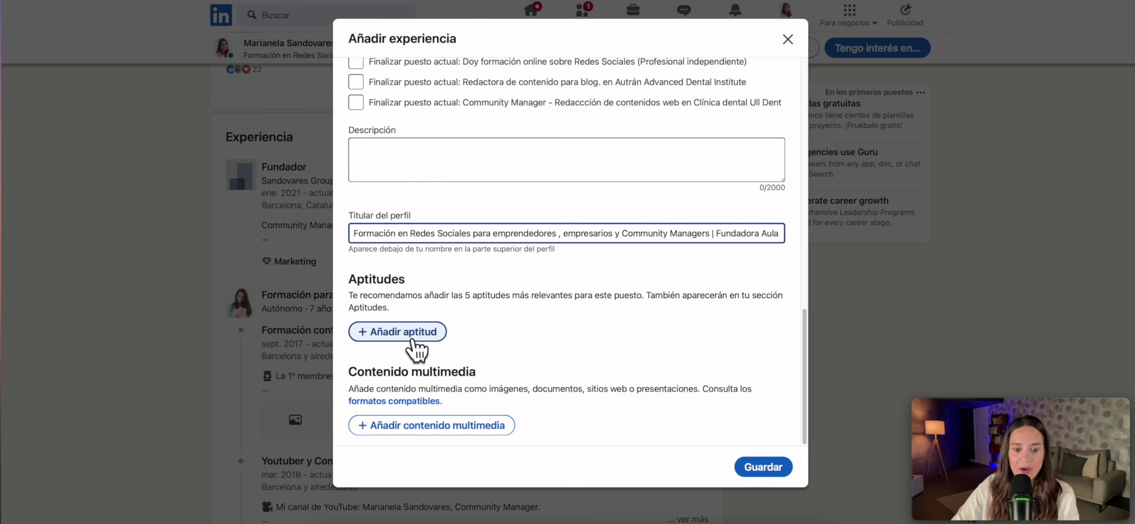
left_click(434, 427)
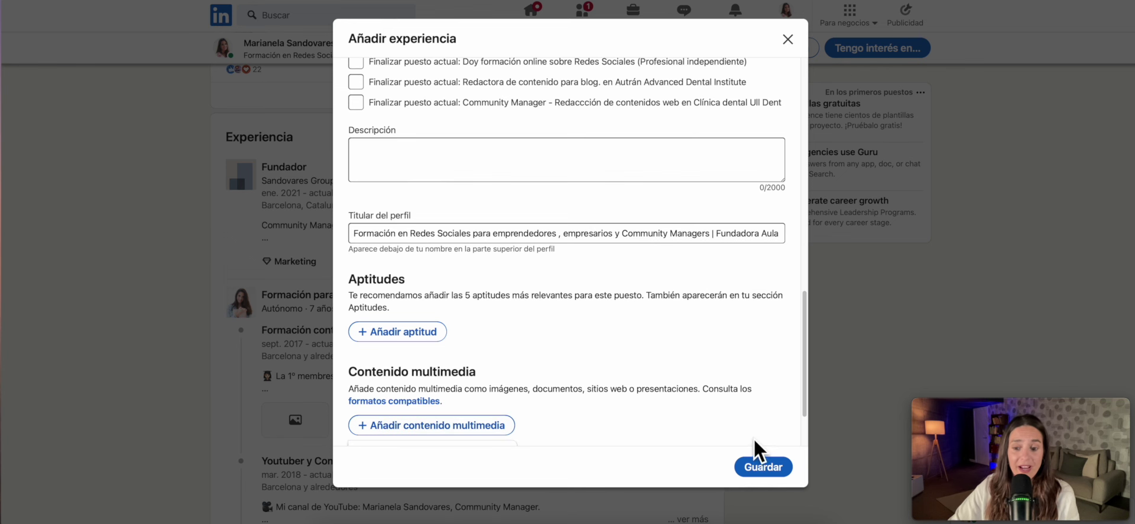
left_click(787, 40)
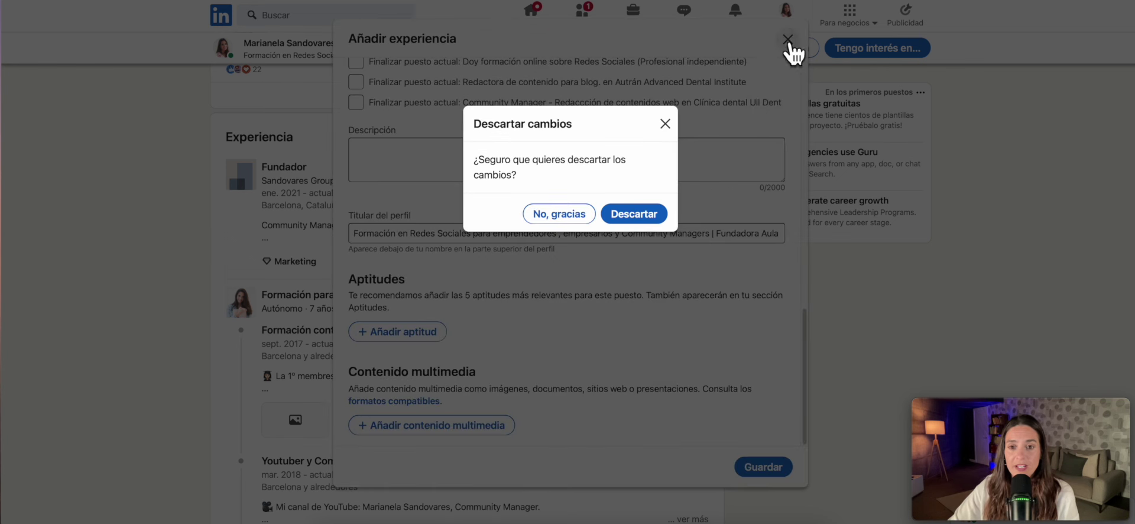
left_click(667, 215)
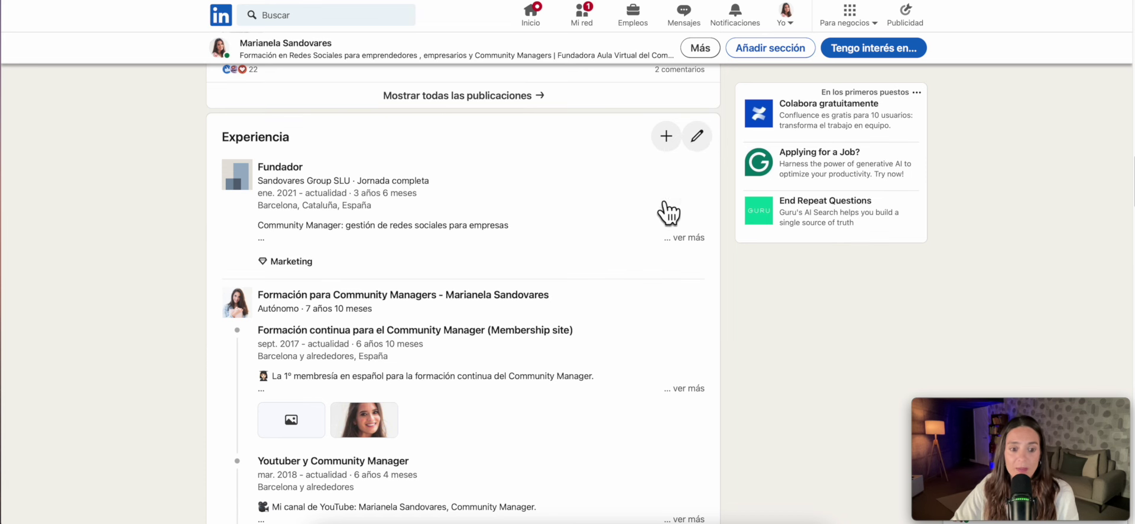
Look over the remaining Experiencia positions and open the full list of studies in the Educación section
scroll(654, 236, "down", 5)
scroll(654, 235, "down", 10)
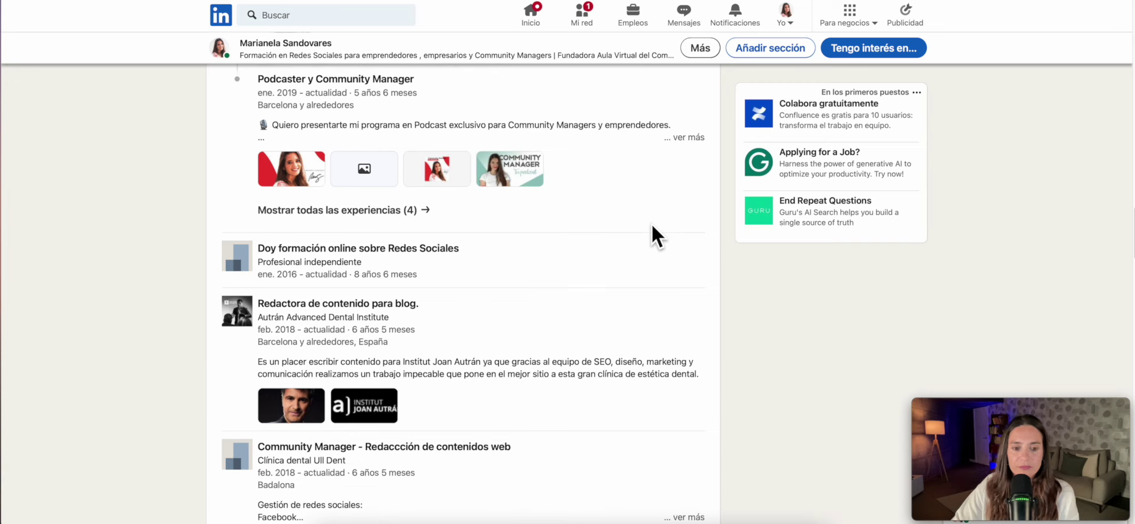
scroll(654, 235, "down", 3)
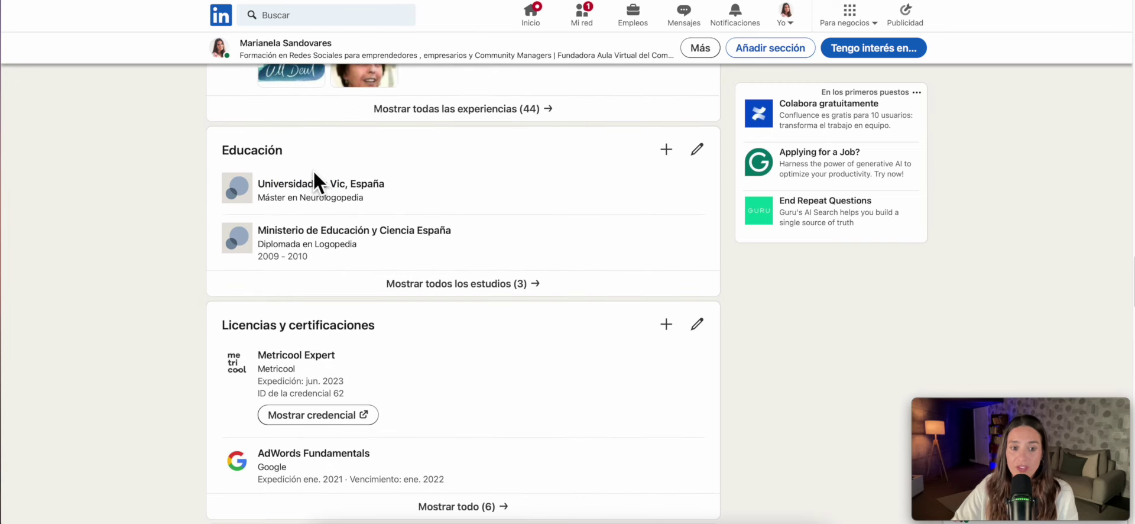
left_click(504, 284)
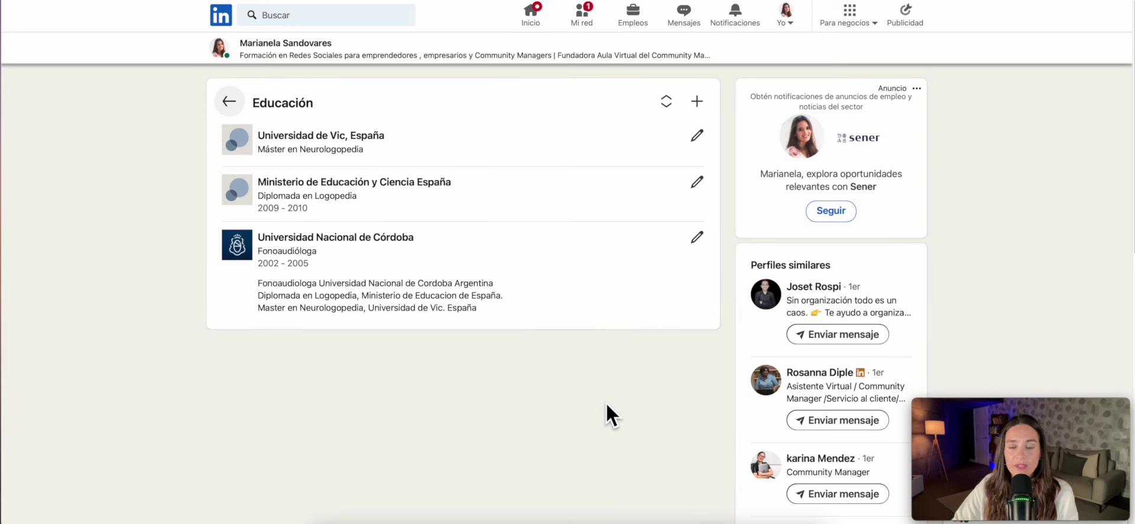
Open the form for adding a study, review its fields from Institución educativa to Contenido multimedia, and close it without saving
left_click(696, 100)
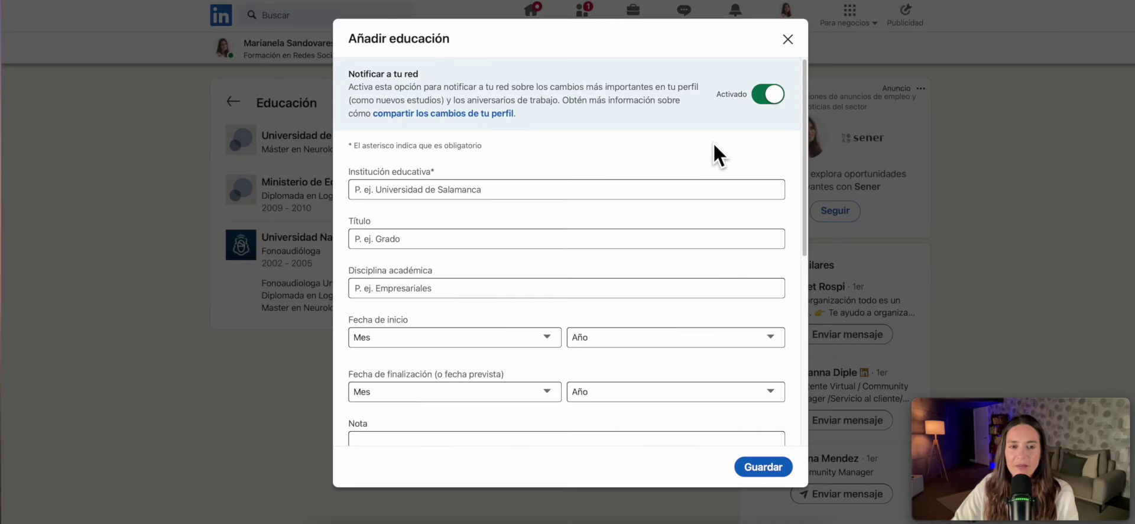
left_click(489, 191)
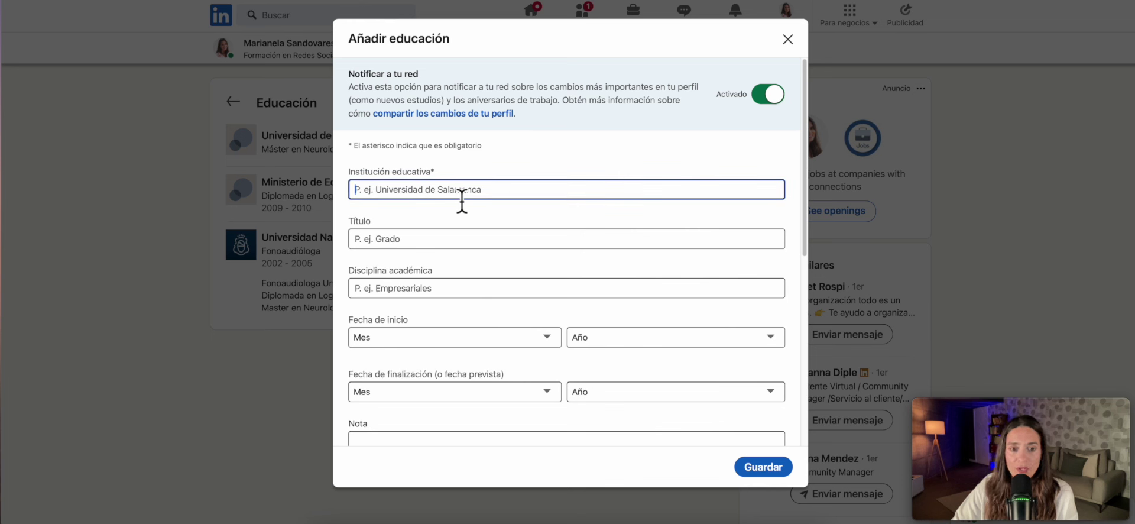
left_click(431, 247)
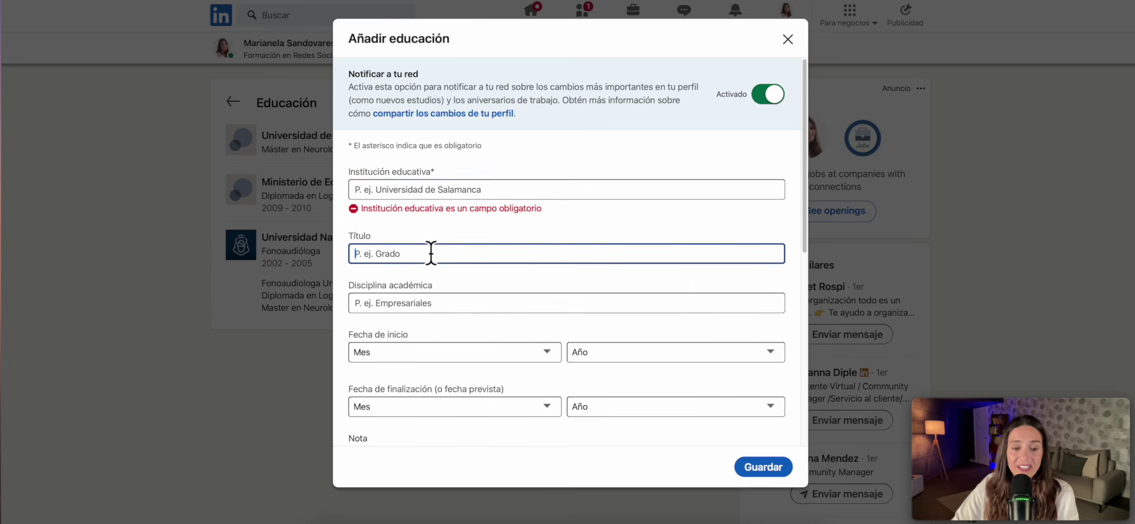
left_click(445, 312)
scroll(573, 307, "down", 5)
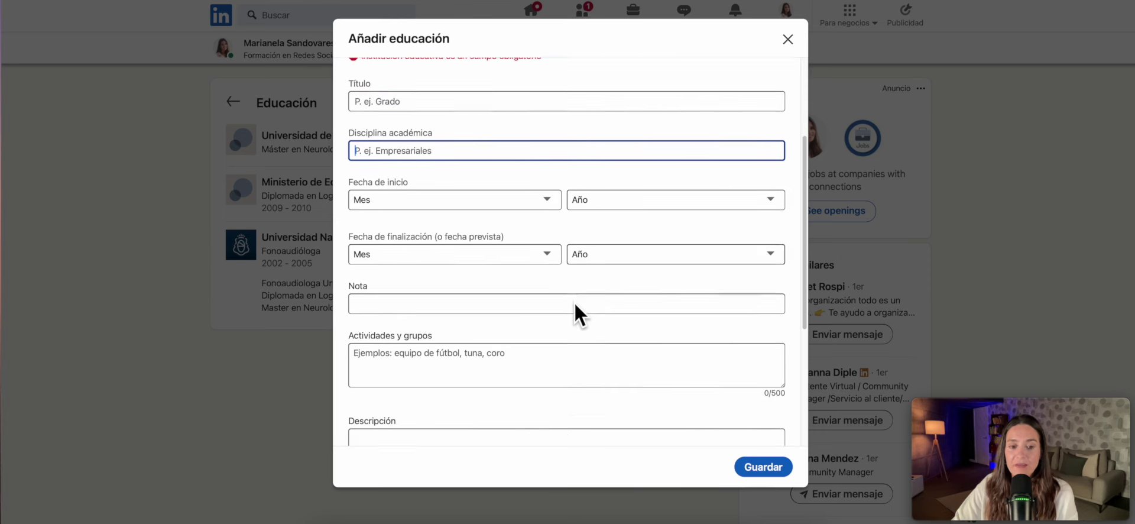
scroll(596, 263, "down", 3)
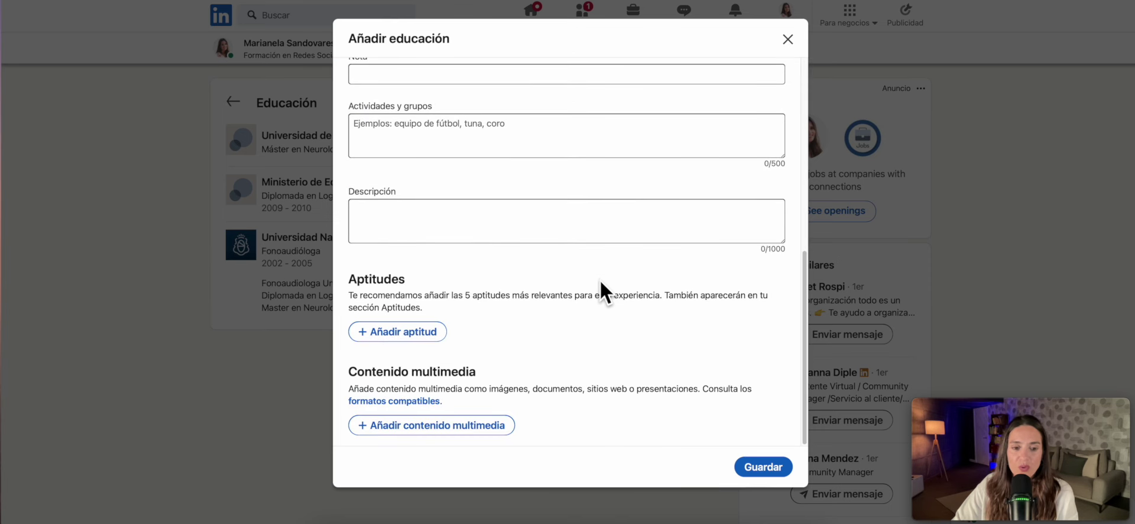
scroll(599, 279, "up", 10)
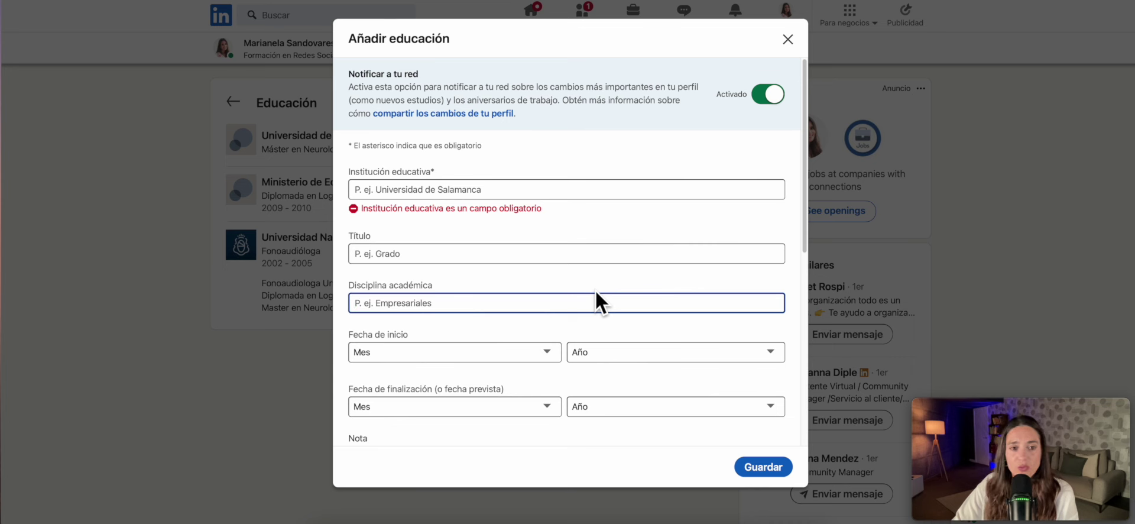
scroll(596, 293, "down", 1)
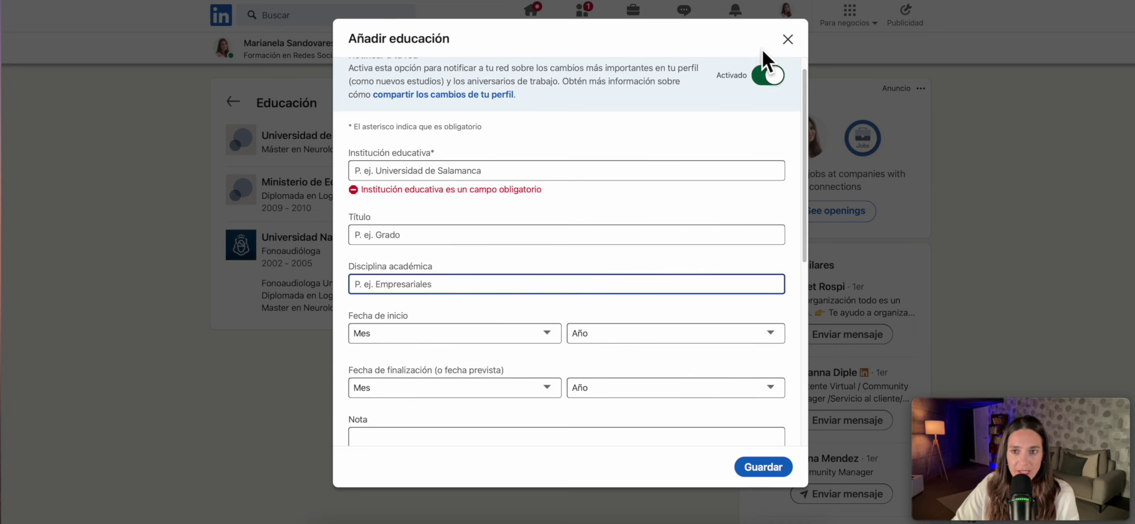
left_click(788, 40)
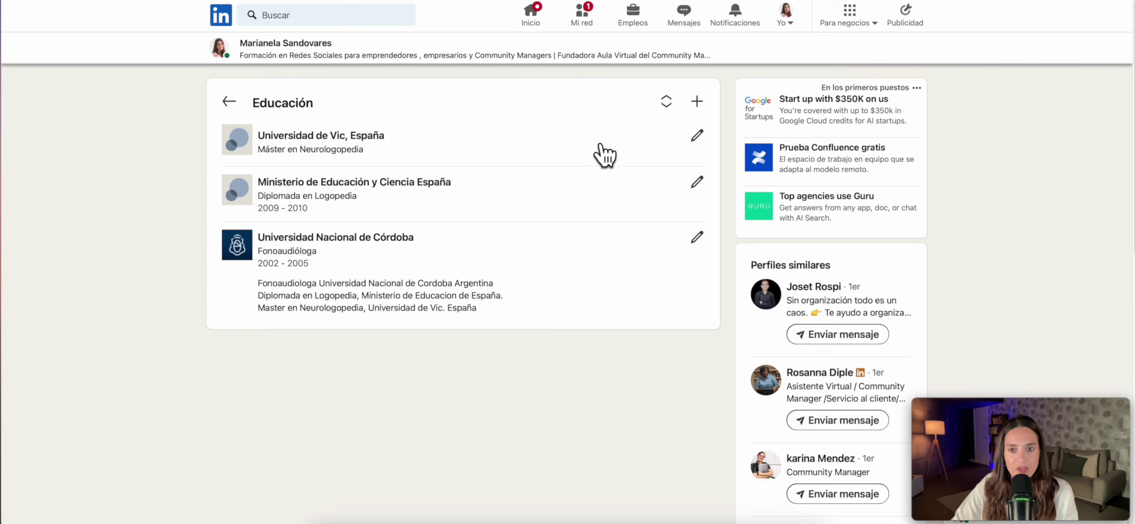
Reorder the Educación entries to Universidad de Vic, Universidad Nacional de Córdoba, Ministerio de Educación y Ciencia, and return to the profile
left_click(668, 99)
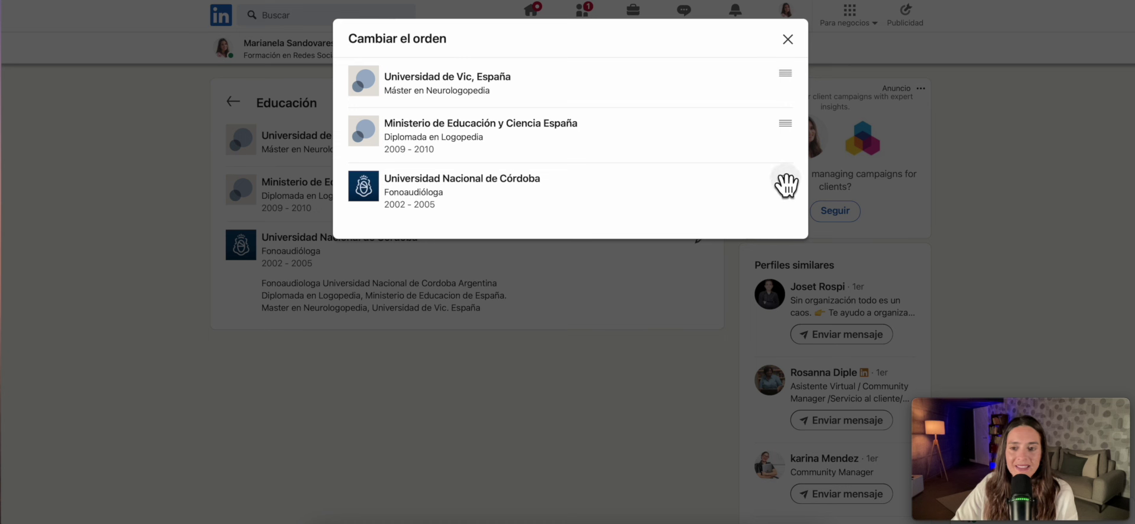
left_click_drag(787, 185, 776, 81)
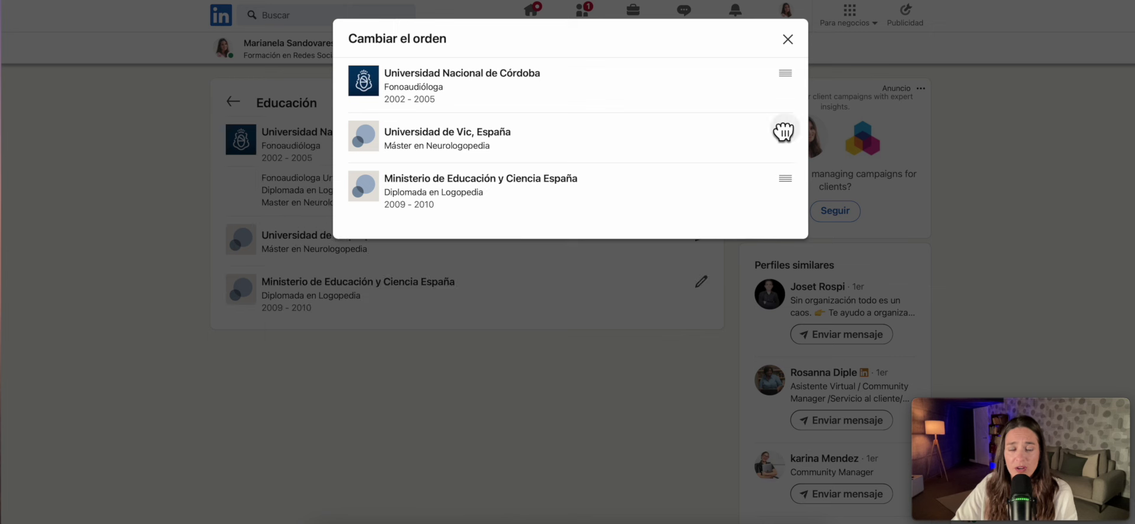
left_click_drag(776, 130, 764, 96)
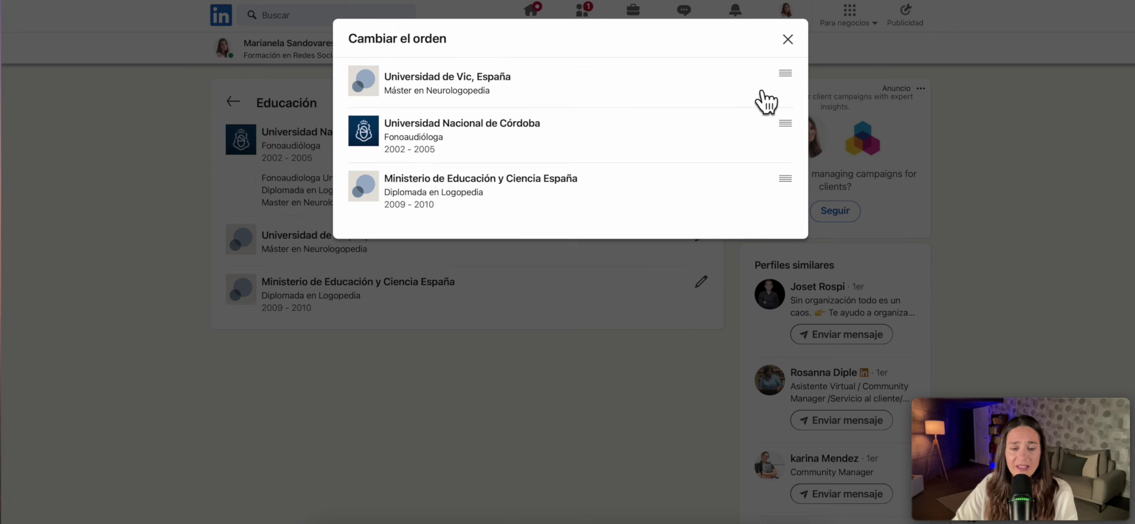
key("Escape")
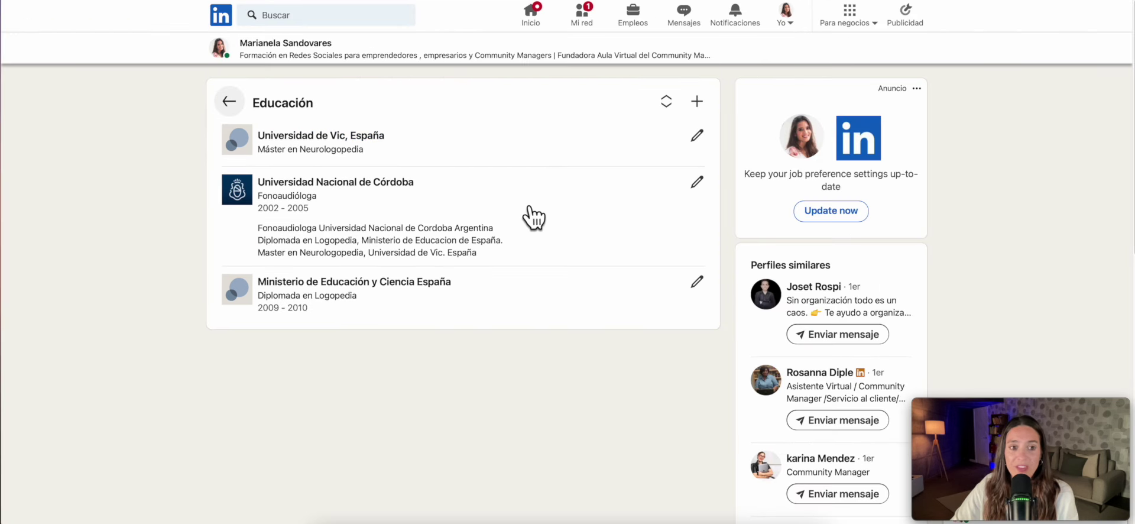
left_click(229, 101)
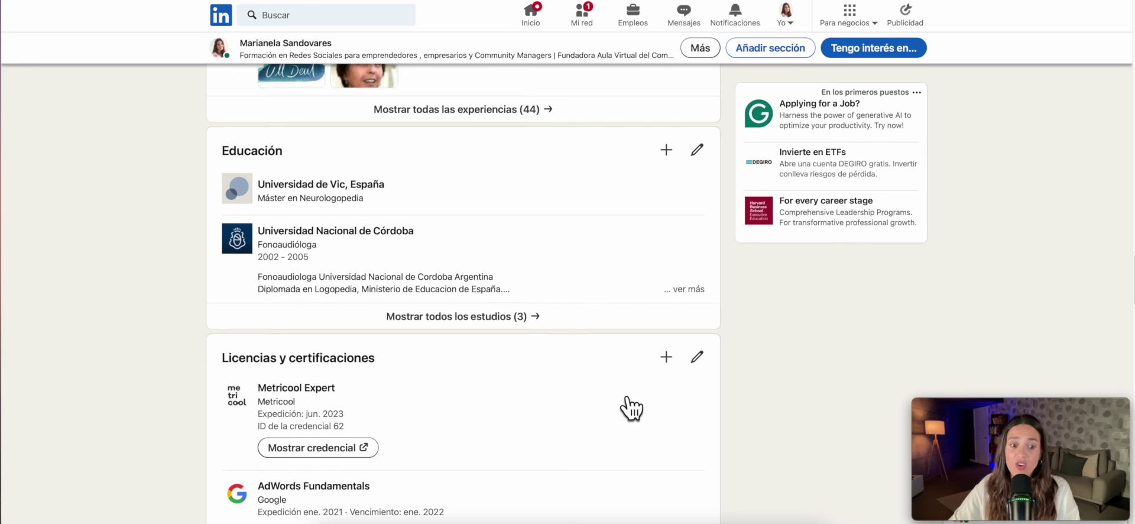
Review the form for adding a licence or certification and the full Licencias y certificaciones list, and return to the profile
scroll(631, 408, "down", 2)
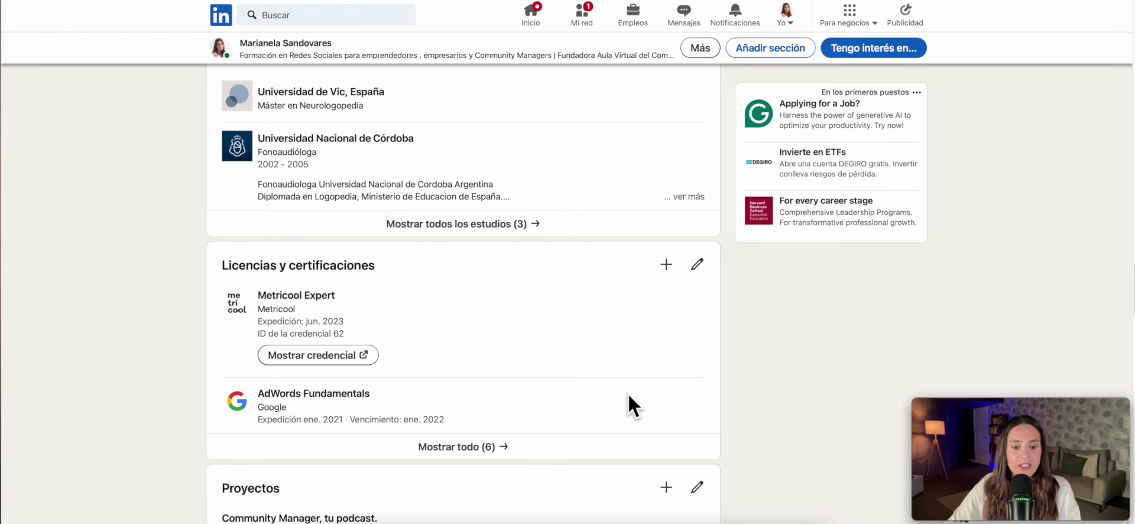
scroll(627, 391, "down", 1)
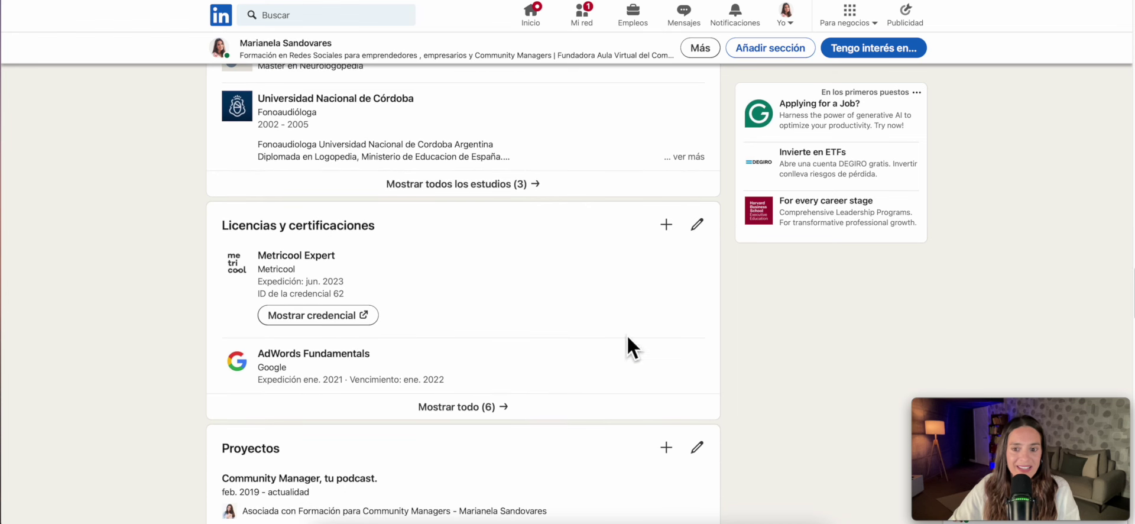
left_click(666, 225)
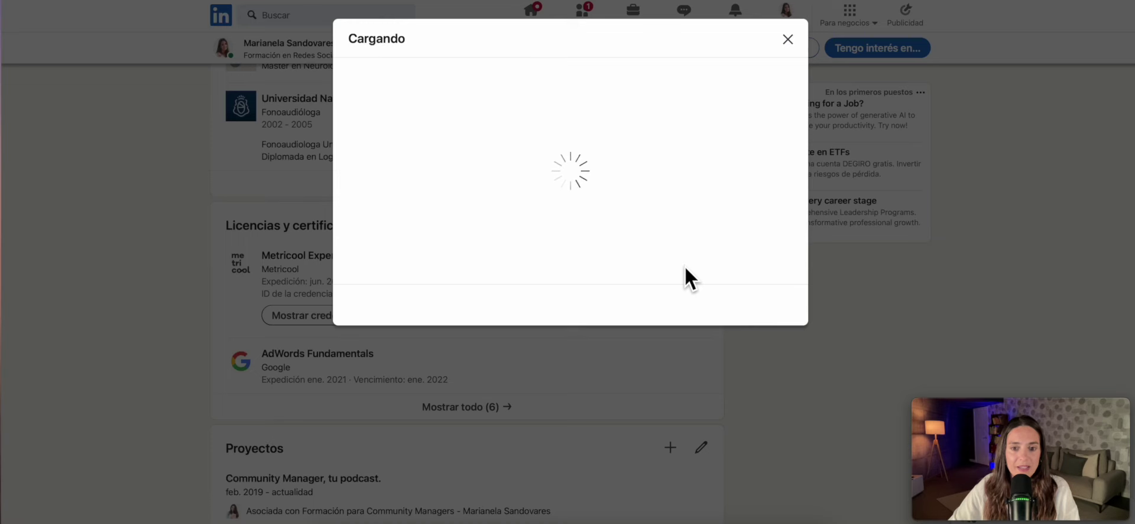
scroll(535, 308, "down", 3)
scroll(537, 317, "up", 3)
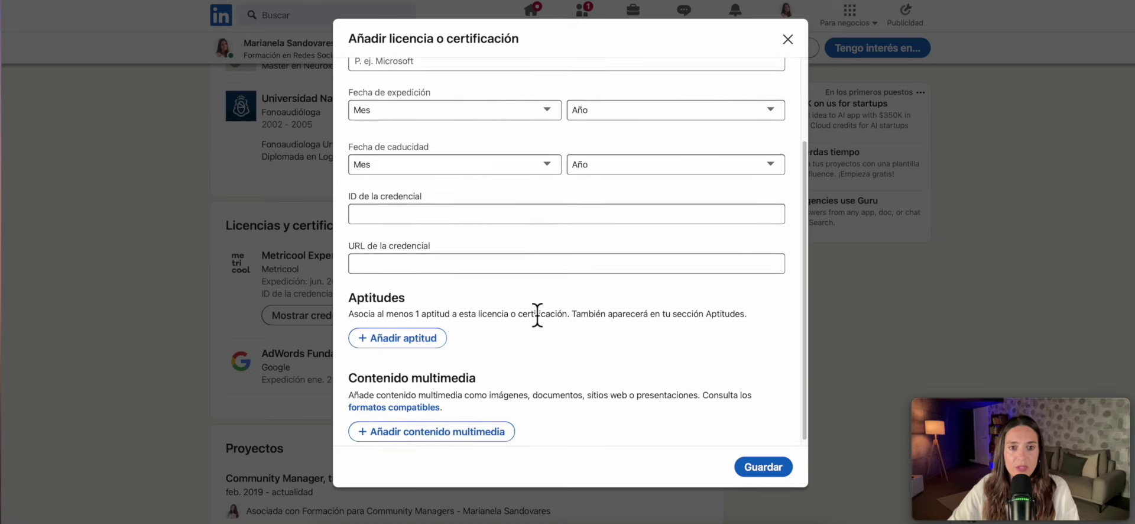
left_click(787, 39)
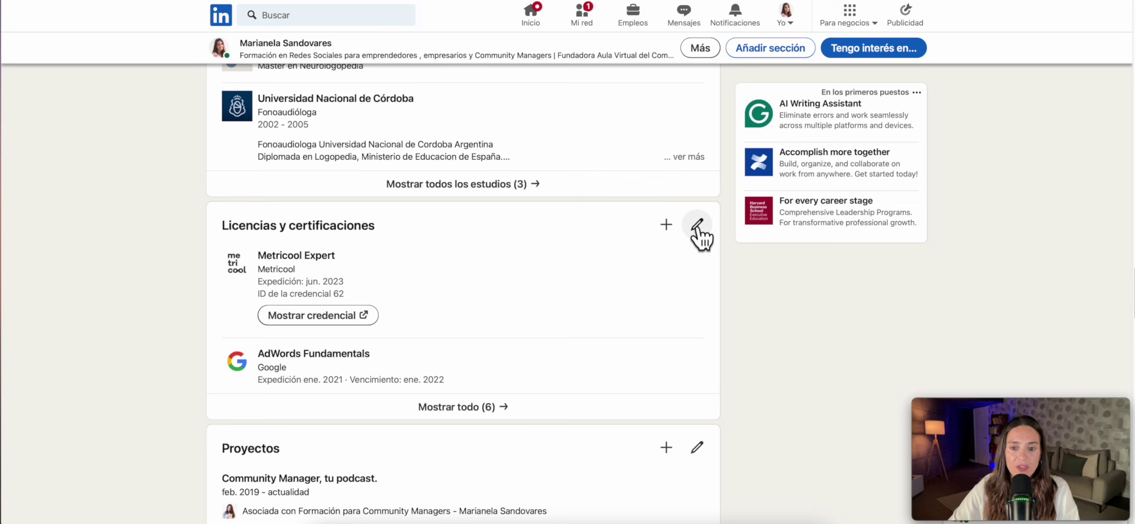
left_click(697, 225)
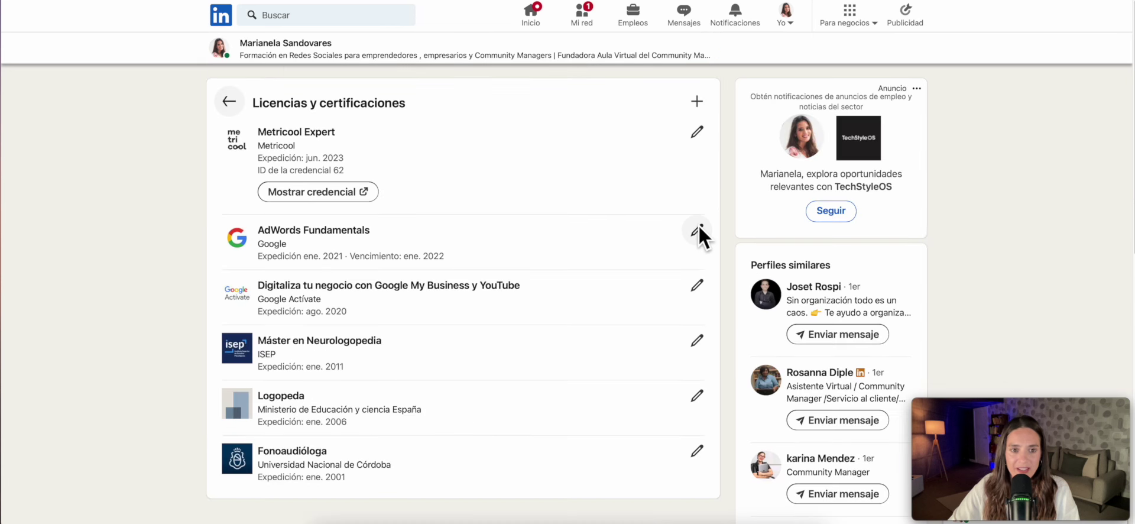
left_click(229, 101)
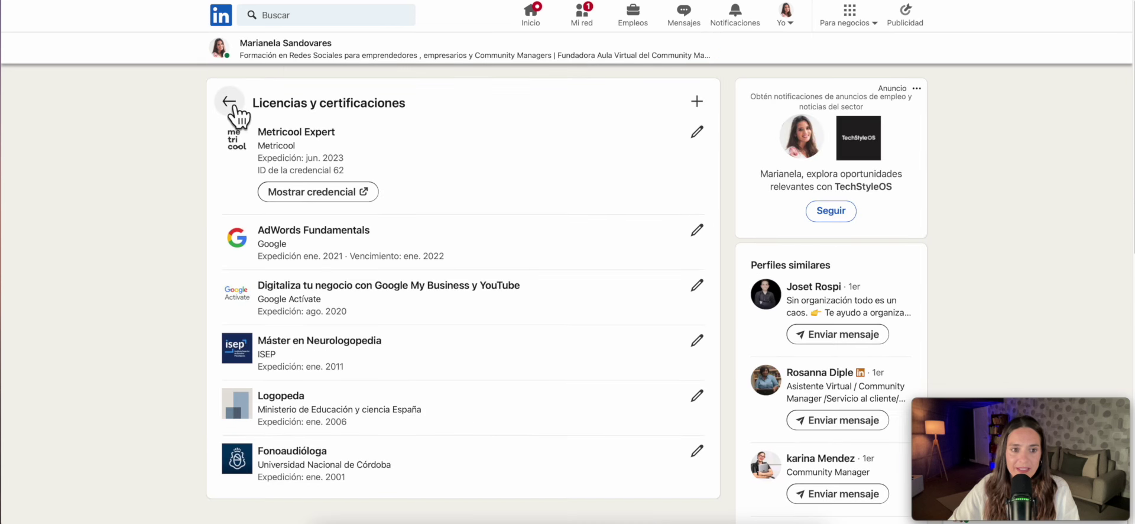
Look over the Proyectos section and continue through Voluntariado, Conocimientos y aptitudes and the received recommendations to Publicaciones
scroll(671, 317, "down", 1)
scroll(671, 317, "down", 3)
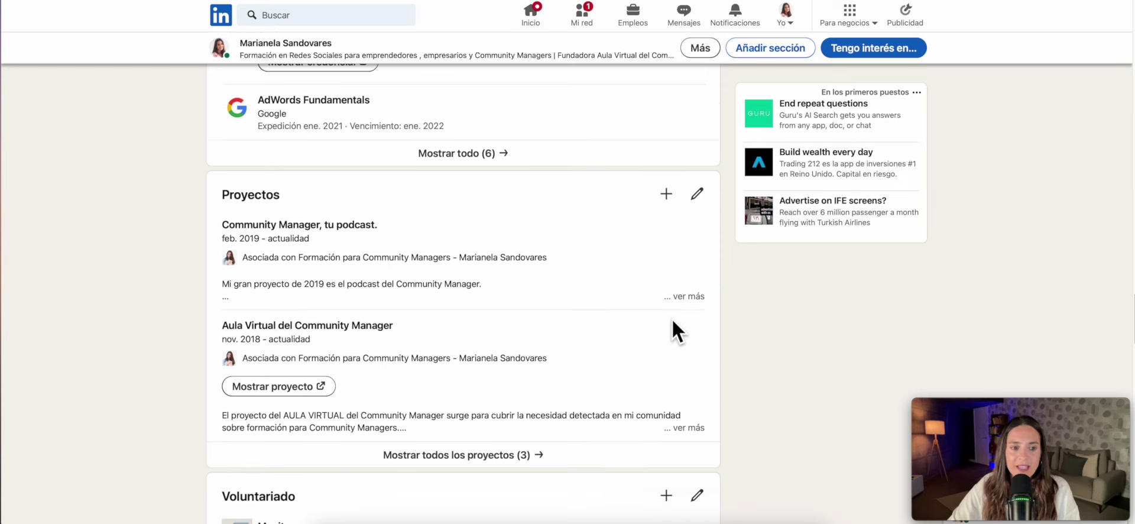
scroll(672, 330, "down", 1)
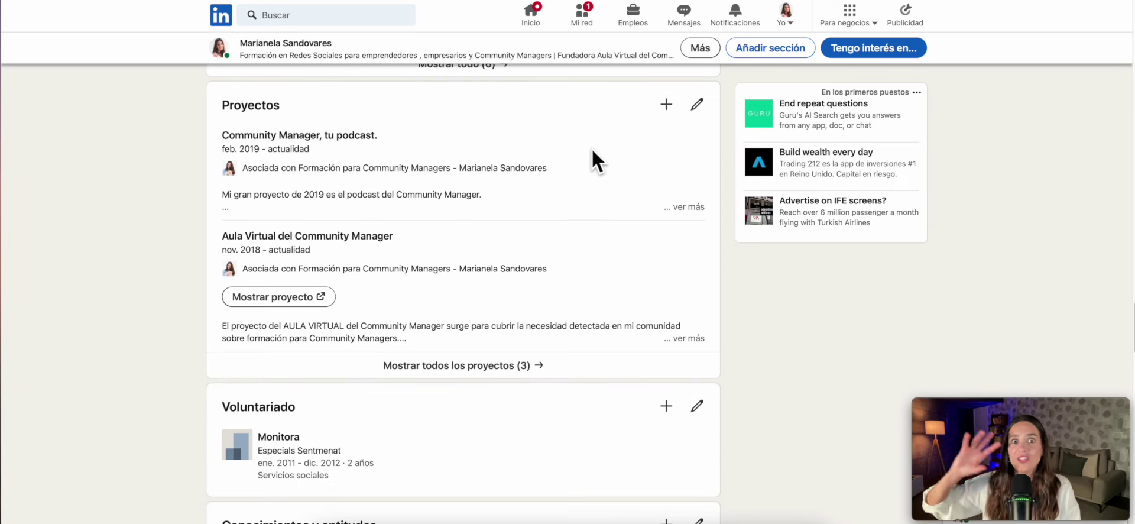
scroll(591, 148, "up", 1)
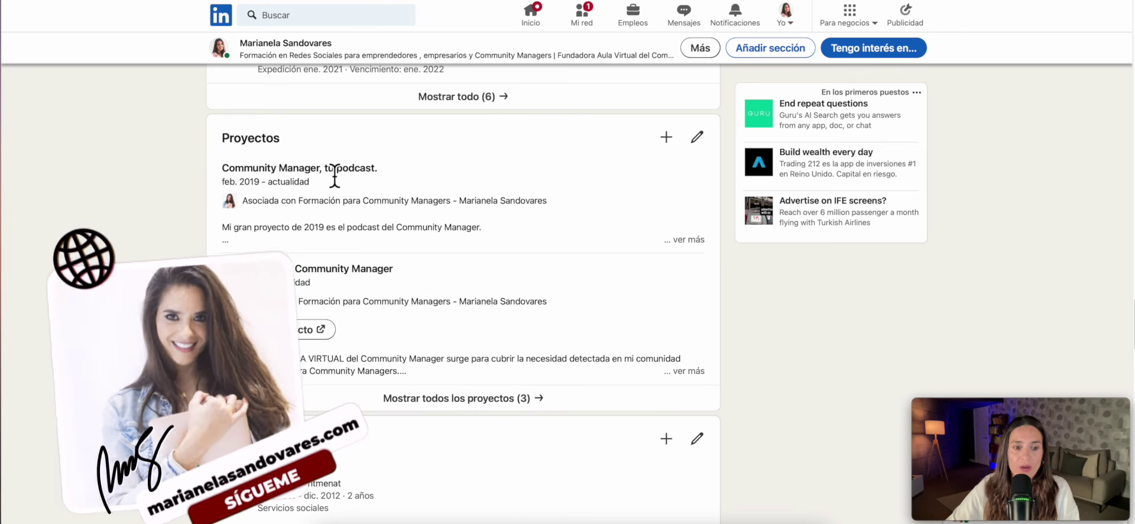
left_click_drag(335, 176, 225, 142)
left_click(443, 228)
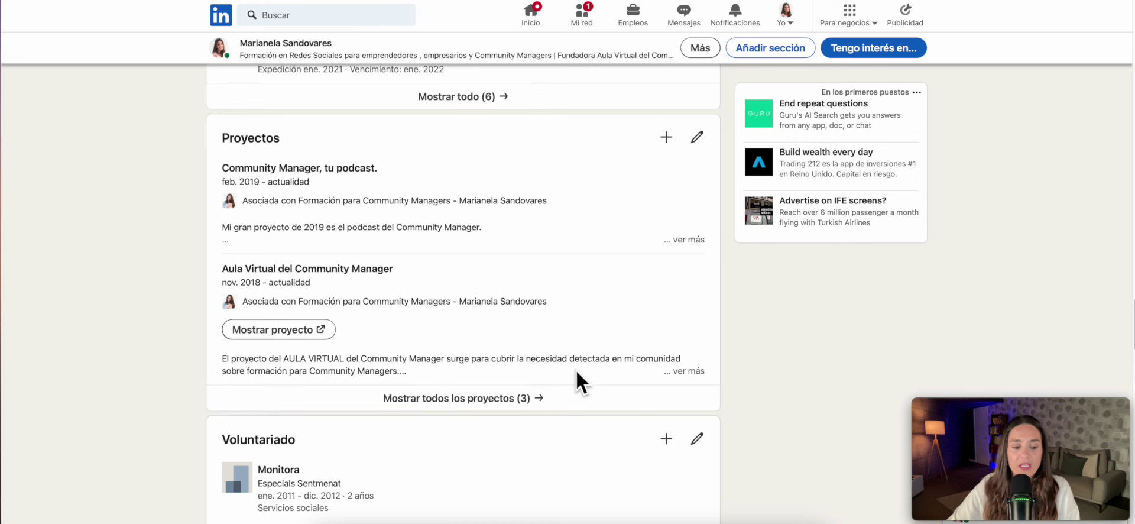
scroll(582, 367, "down", 7)
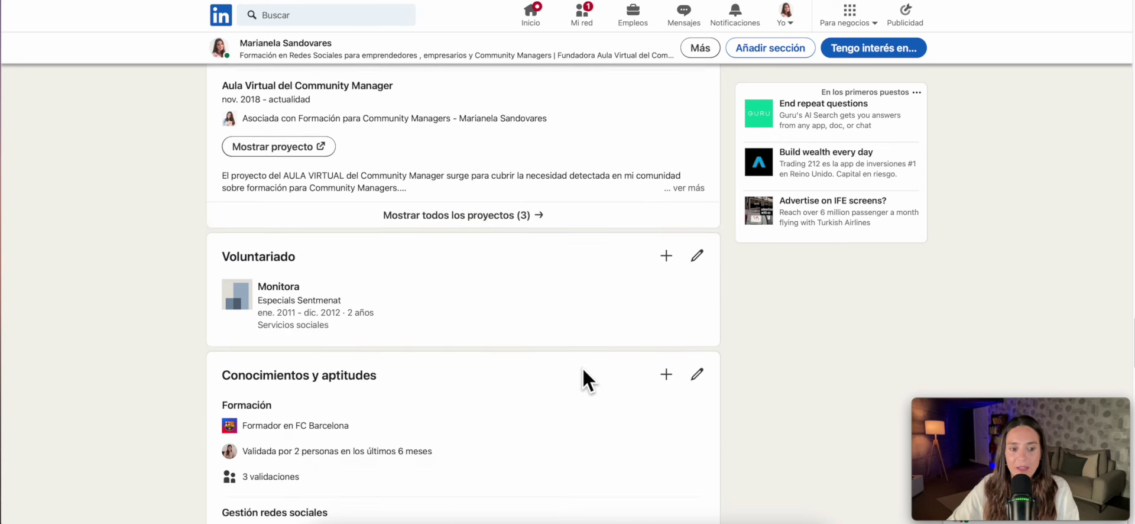
scroll(583, 370, "down", 6)
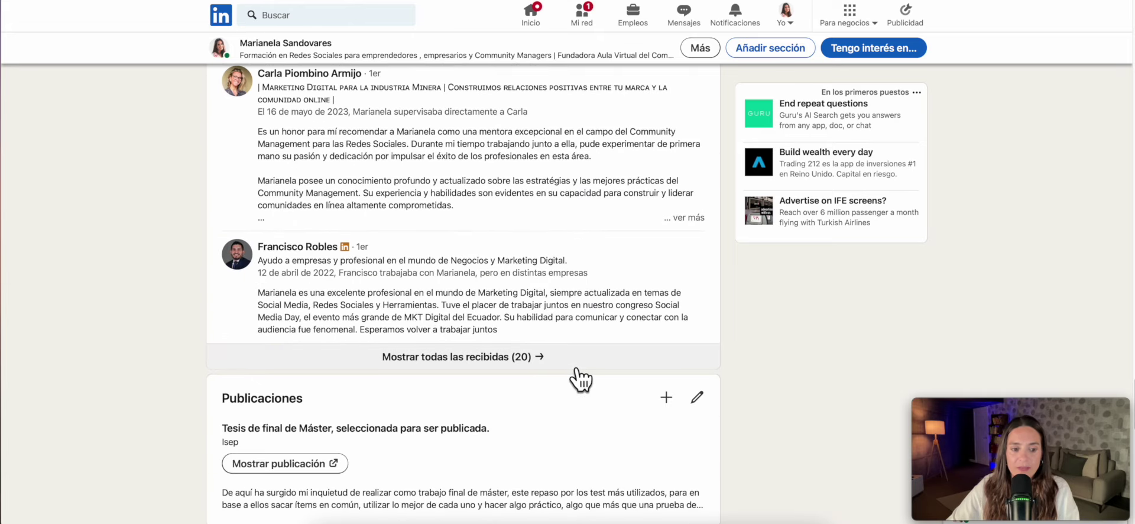
Go back to the Proyectos section of the profile and review its entries together with the Voluntariado section below
scroll(578, 378, "up", 15)
scroll(578, 376, "down", 2)
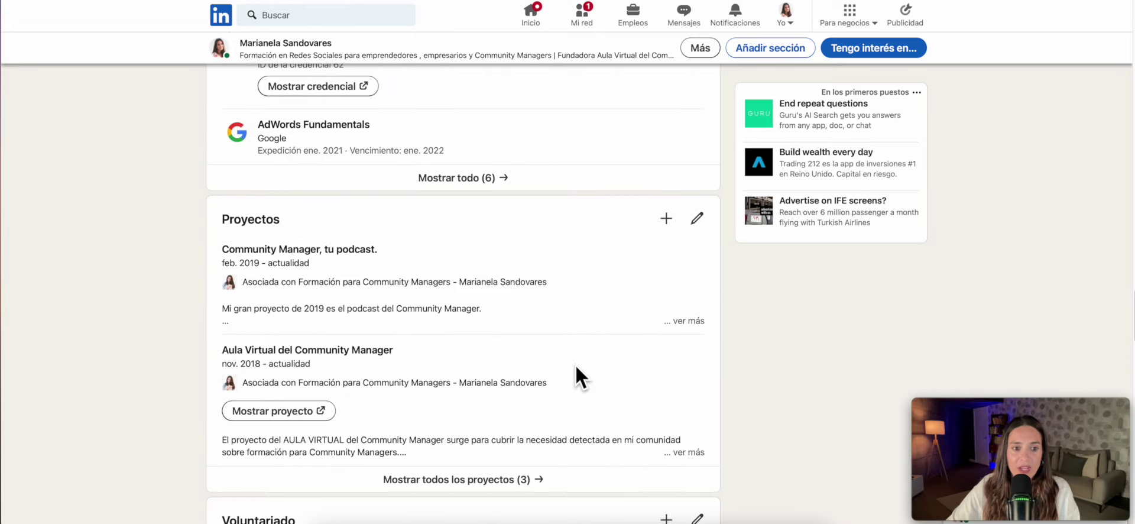
scroll(582, 377, "down", 4)
scroll(579, 377, "up", 4)
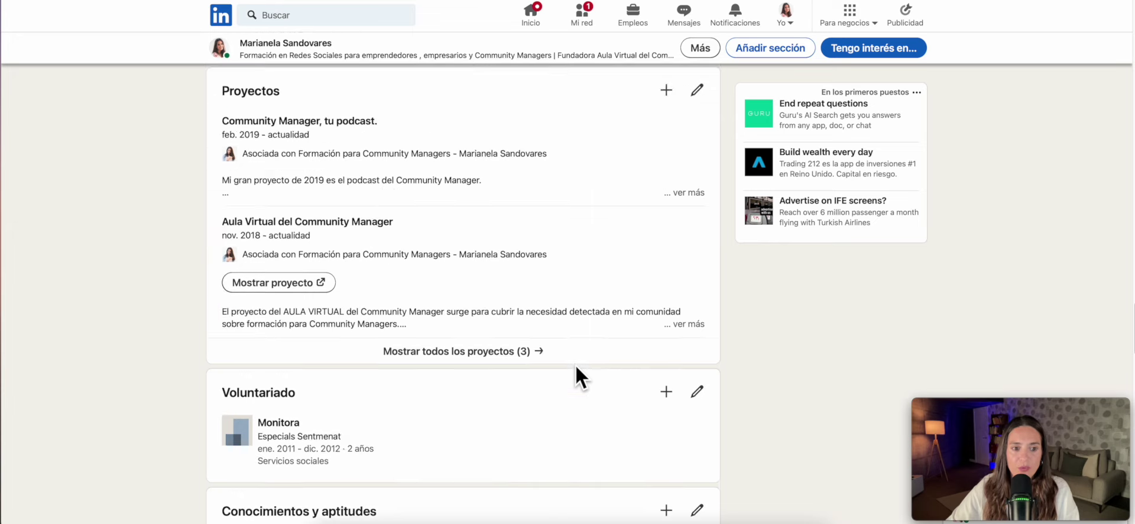
scroll(580, 377, "down", 1)
scroll(577, 367, "down", 2)
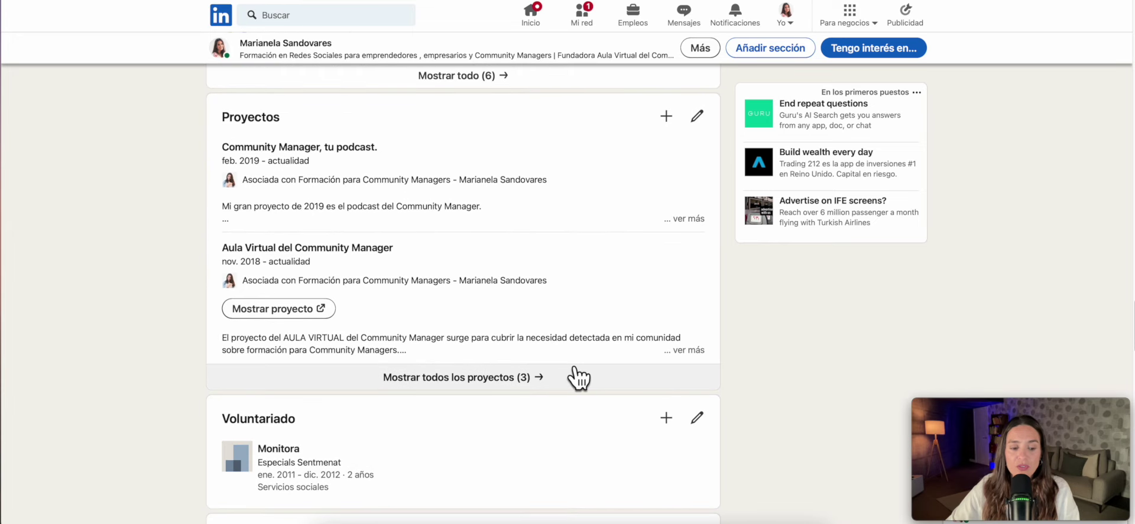
Review the Conocimientos y aptitudes section and the received recommendations under Recomendaciones
scroll(576, 370, "down", 6)
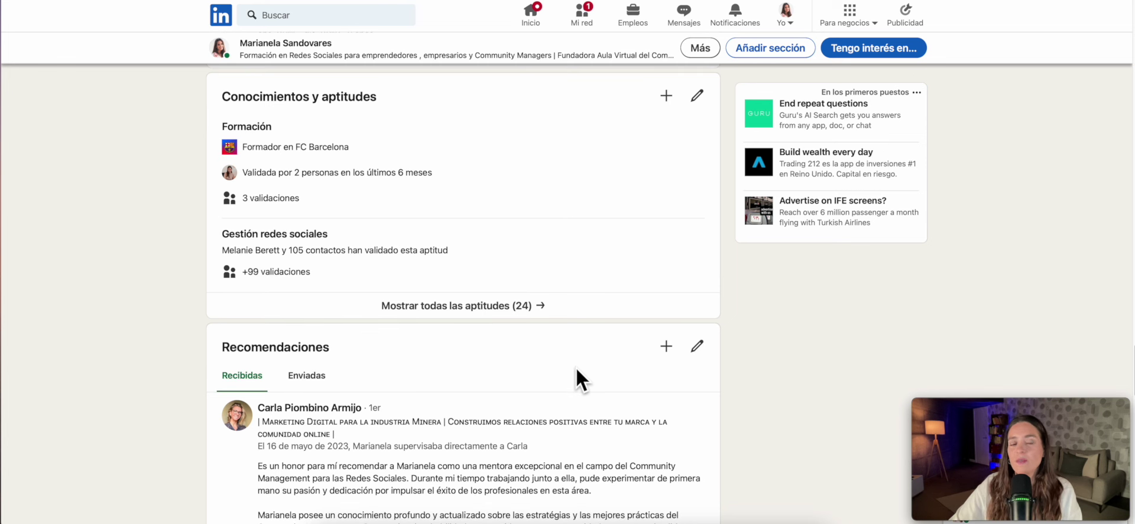
scroll(574, 367, "up", 1)
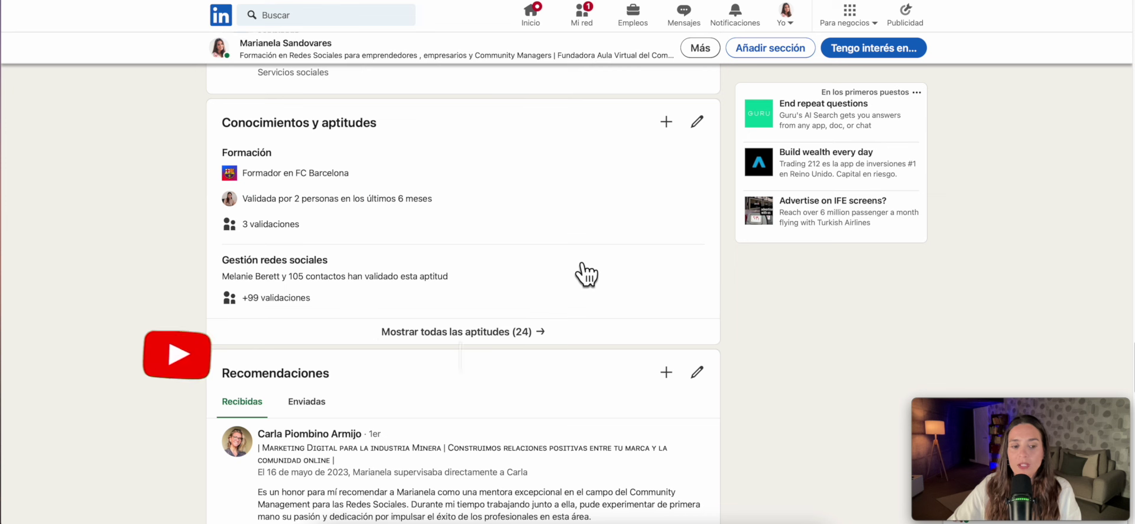
scroll(562, 347, "down", 4)
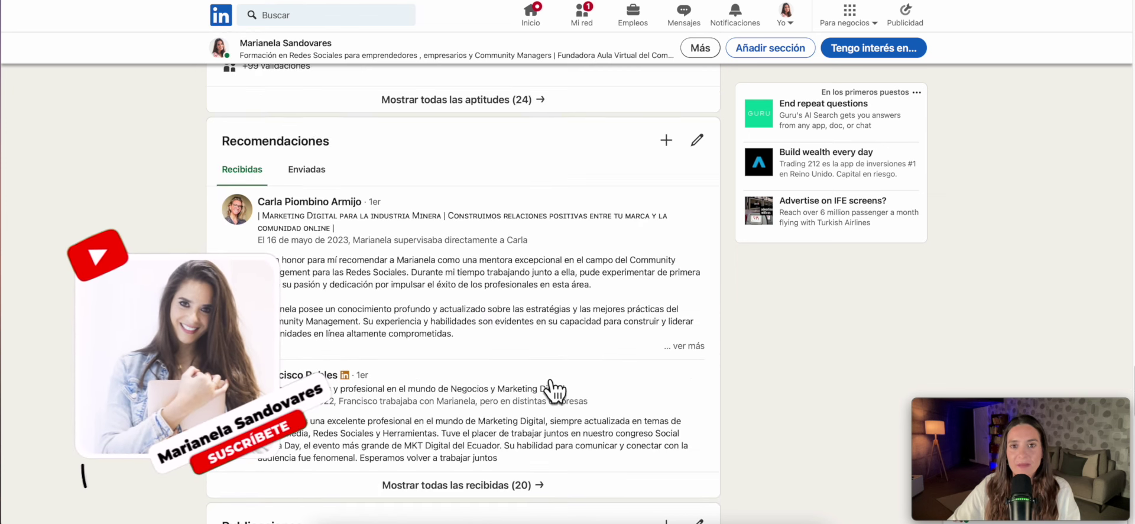
scroll(549, 399, "down", 1)
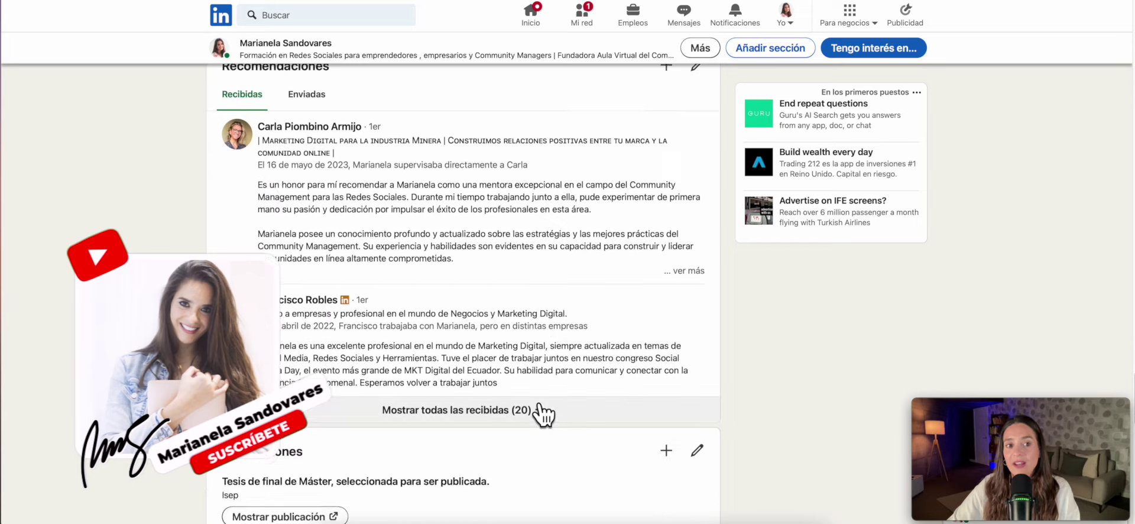
scroll(541, 413, "up", 4)
scroll(540, 406, "down", 4)
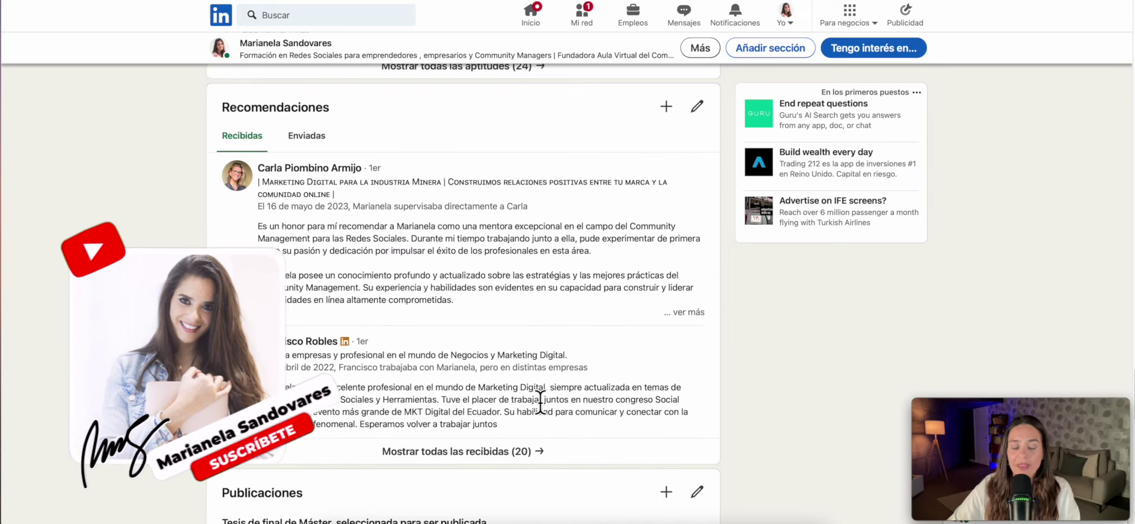
Look over the remaining profile sections from Publicaciones, Cursos and Reconocimientos y premios to Idiomas and Intereses, and return to Publicaciones
scroll(540, 401, "down", 5)
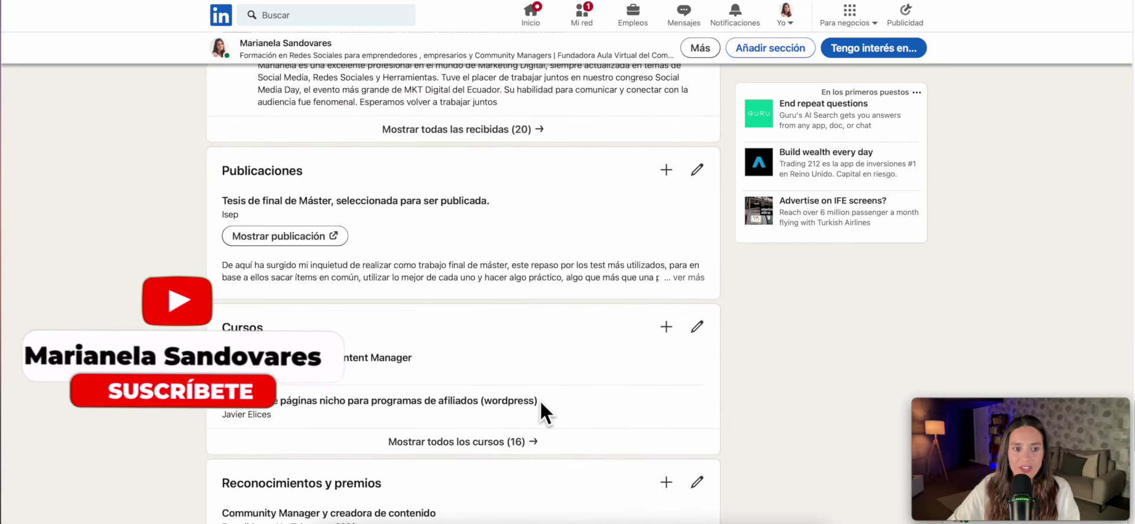
scroll(540, 404, "down", 10)
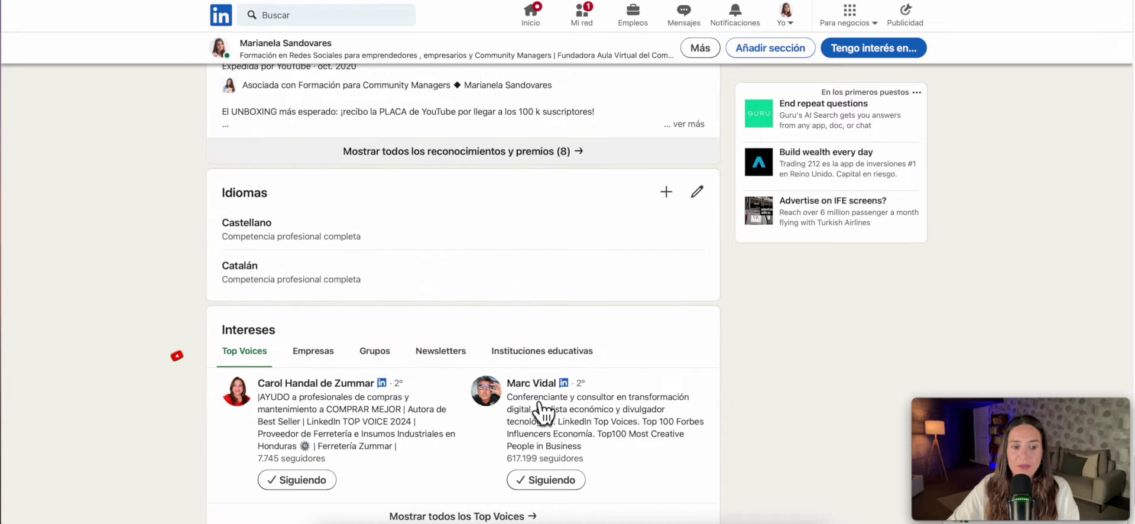
scroll(540, 403, "down", 3)
scroll(541, 403, "up", 5)
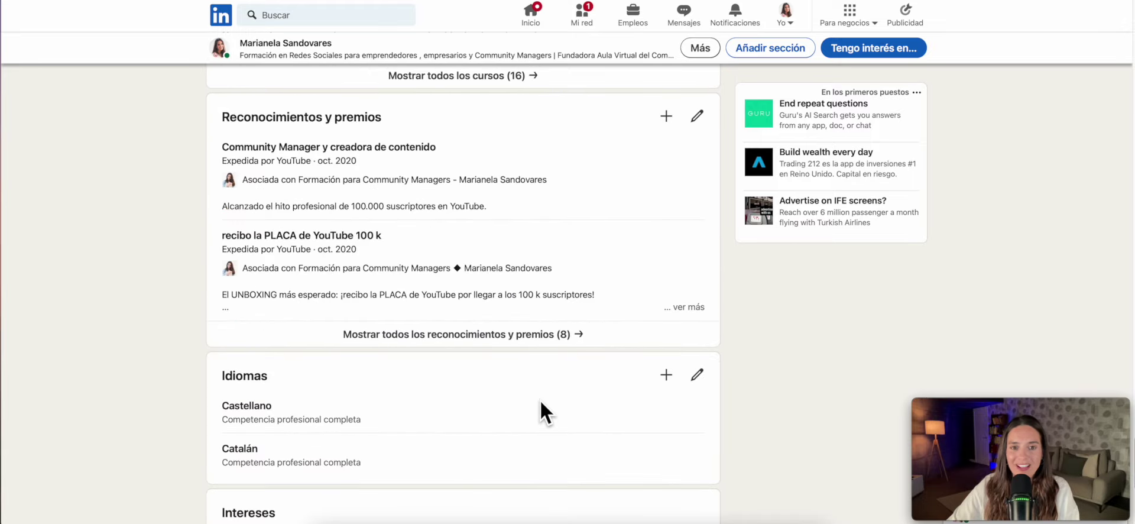
scroll(540, 402, "up", 6)
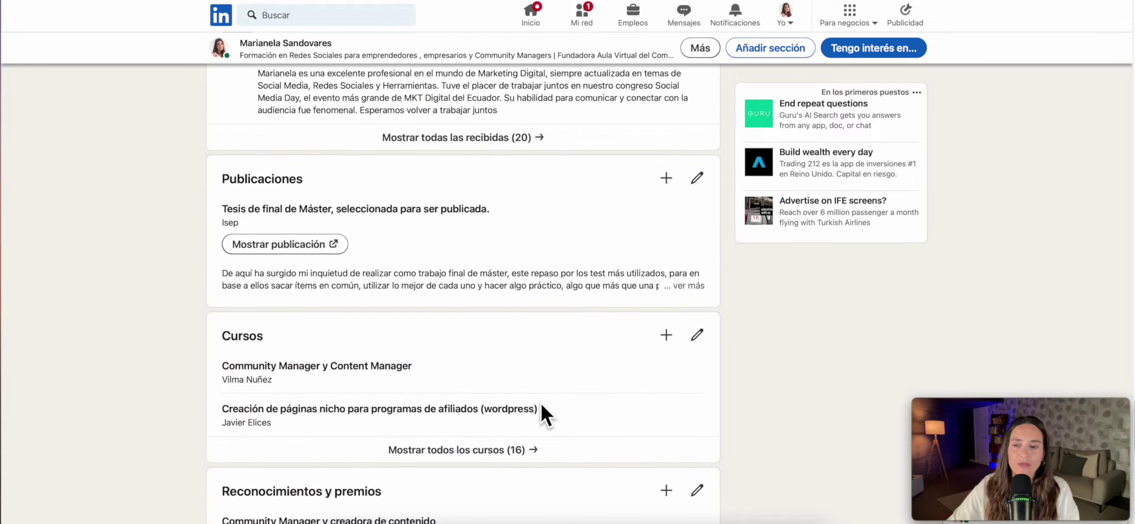